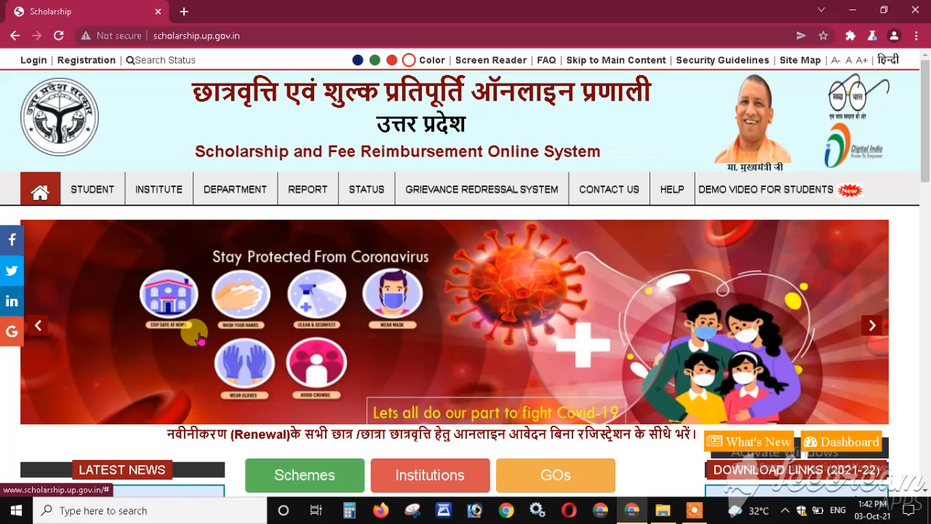
- Open the Postmatric OtherThan Inter Student renewal login from STUDENT > Renewal Login
left_click(93, 194)
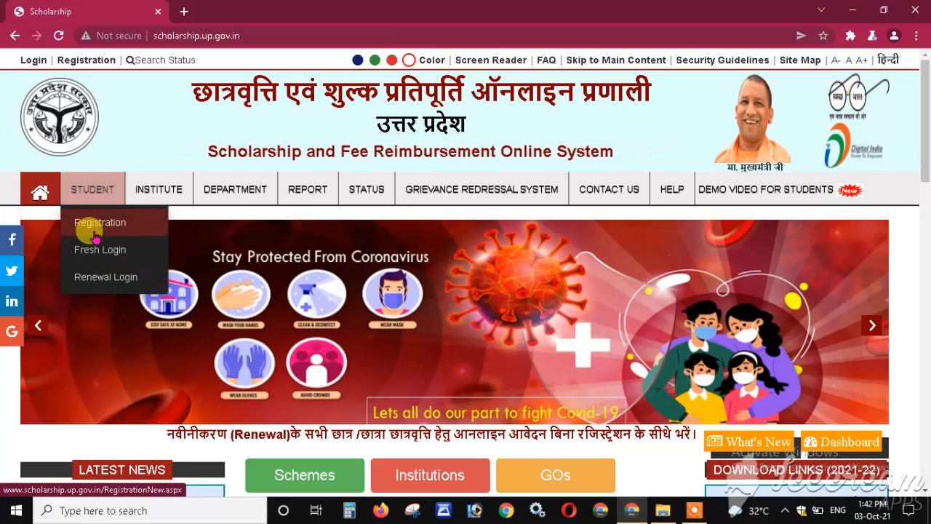
mouse_move(82, 275)
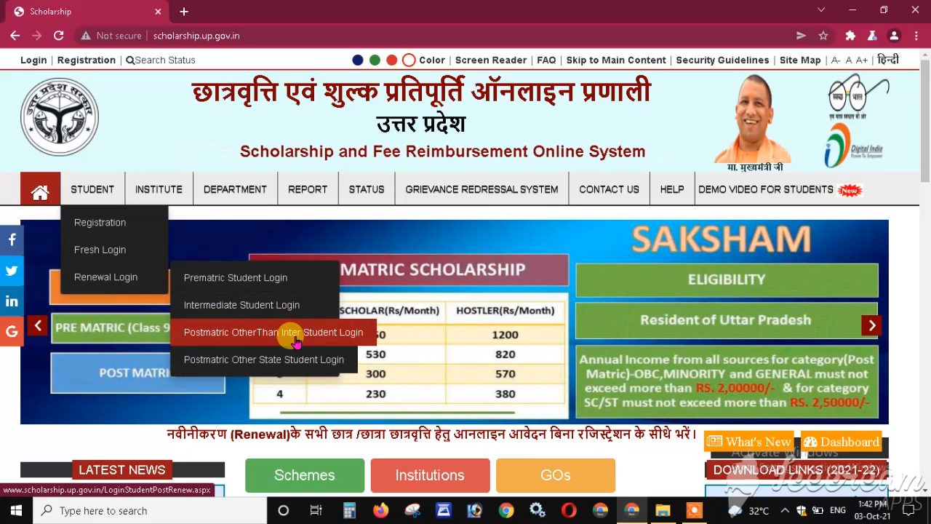
left_click(296, 340)
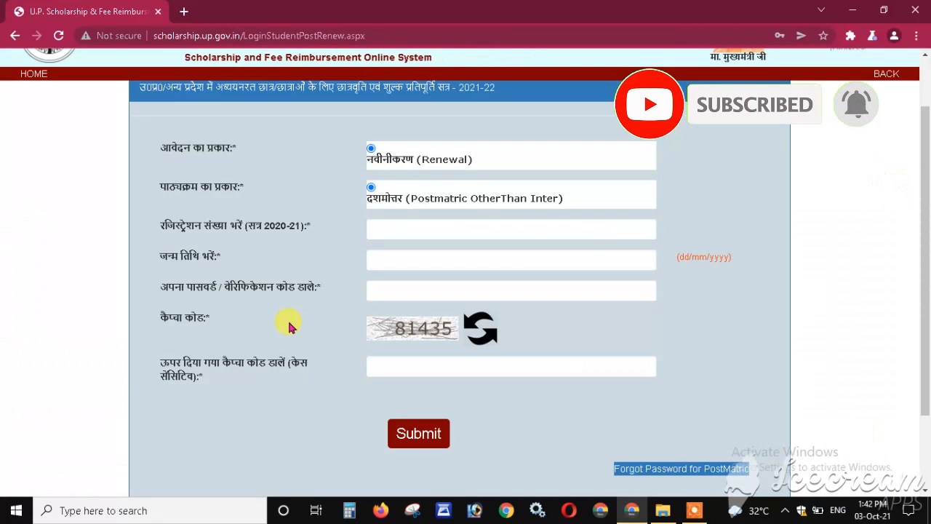
- Enter the student's registration number, date of birth and account password
left_click(416, 226)
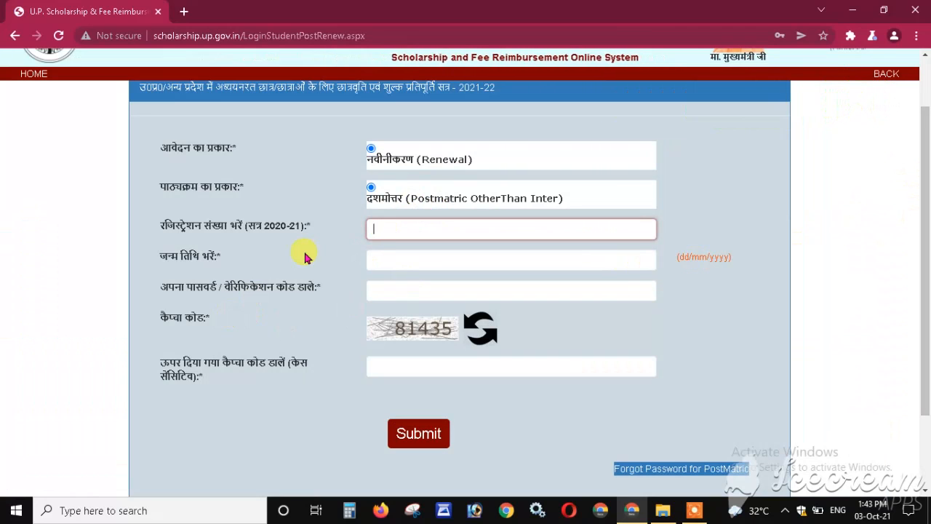
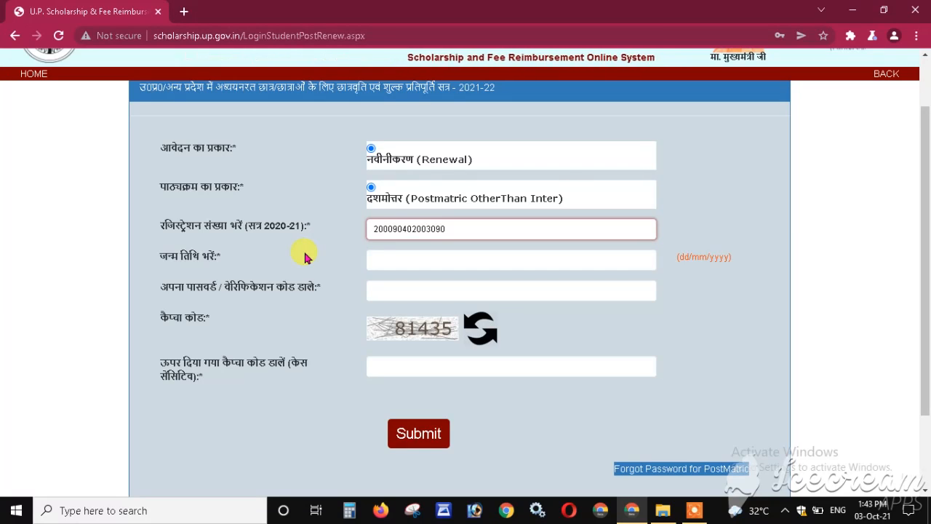
key("ctrl+a")
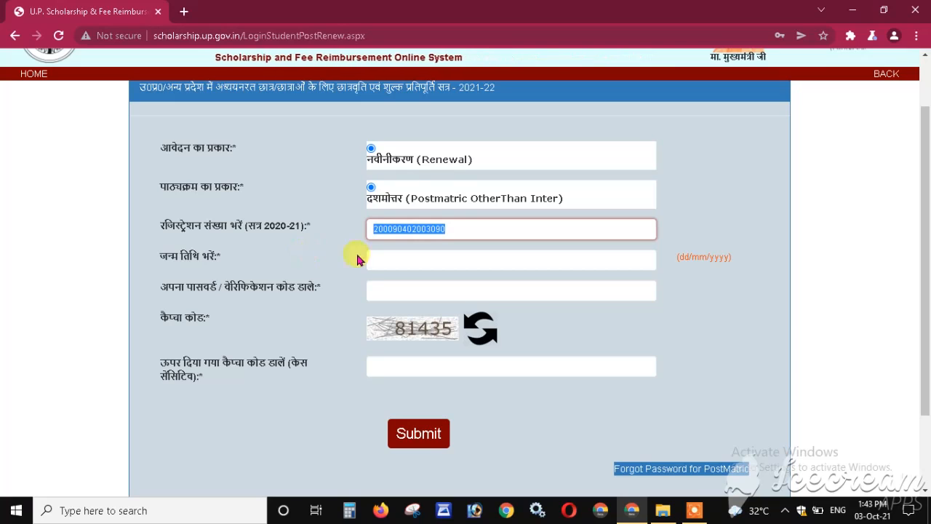
key("Tab")
key("Tab")
type("••••••••••")
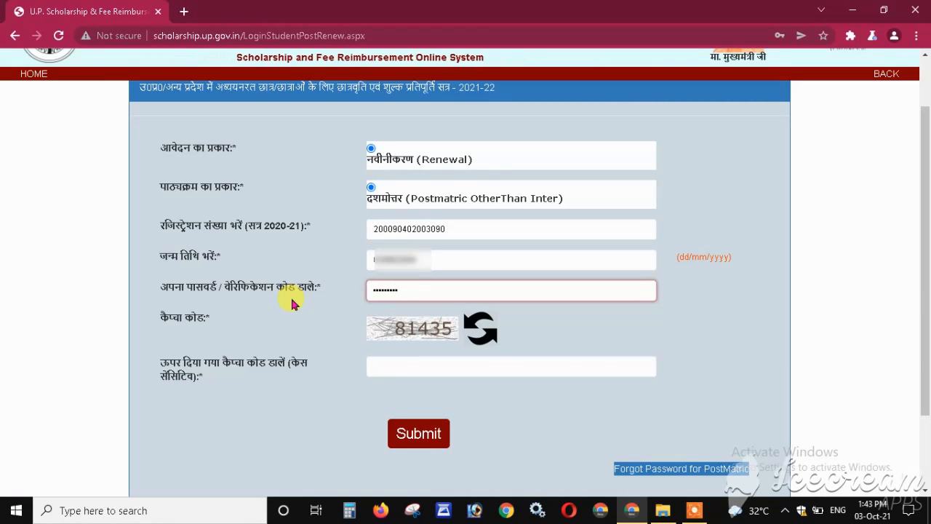
- Enter captcha 81435 and submit the login form
left_click(426, 365)
type("81435")
left_click(249, 326)
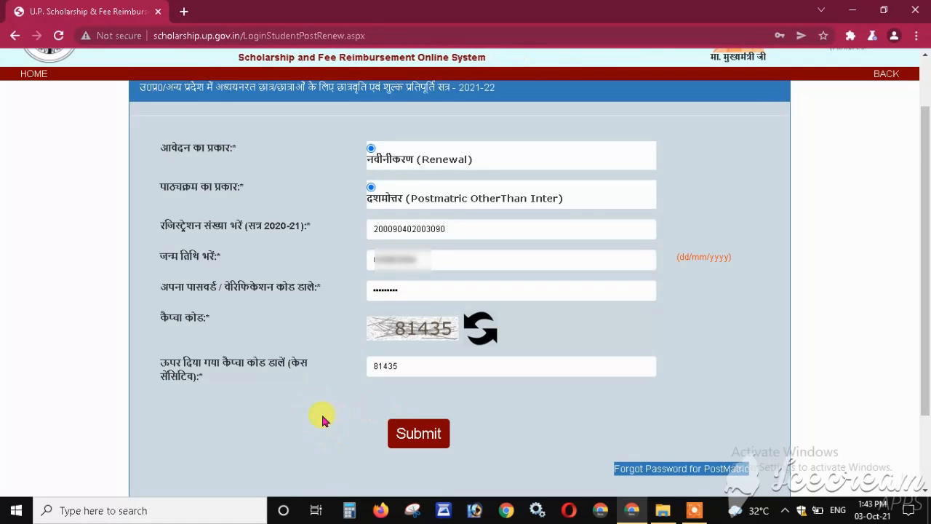
left_click(419, 440)
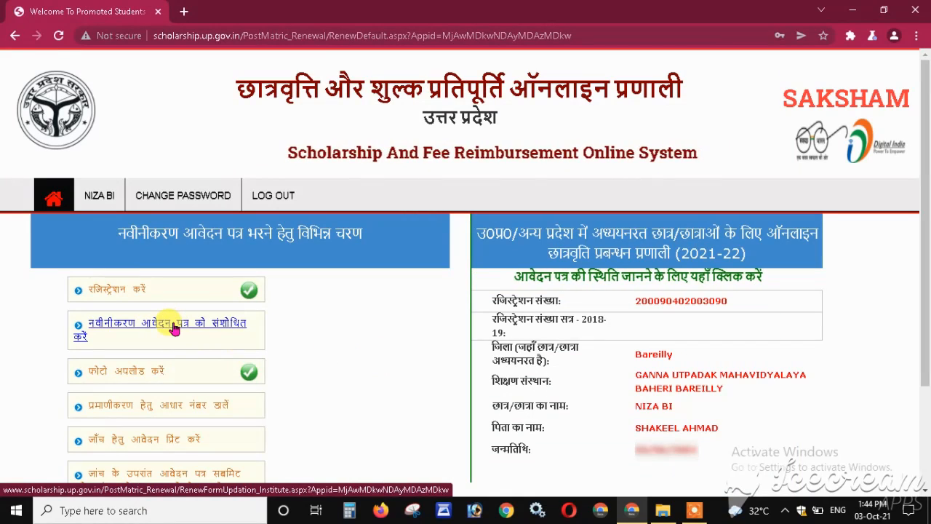
- Choose the 'नवीनीकरण आवेदन पत्र को संशोधित करें' step to edit the renewal form
left_click(174, 328)
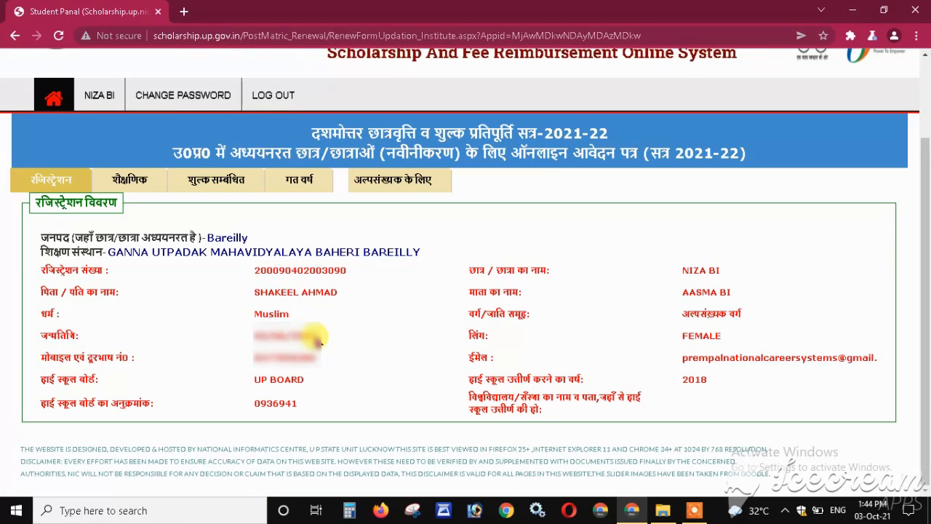
- In the शैक्षणिक details, change the current-session admission date from 15/09/2020 to 14/09/2021
left_click(143, 186)
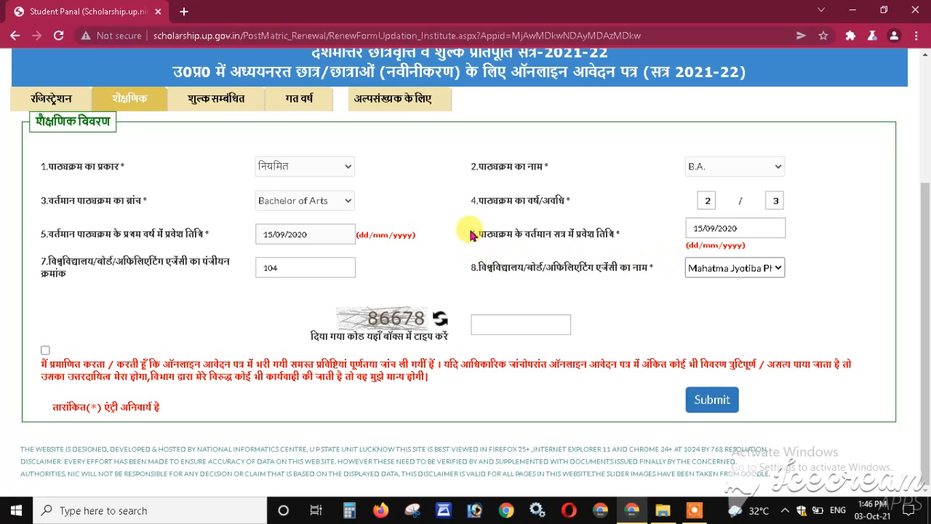
left_click_drag(476, 233, 629, 240)
left_click(632, 239)
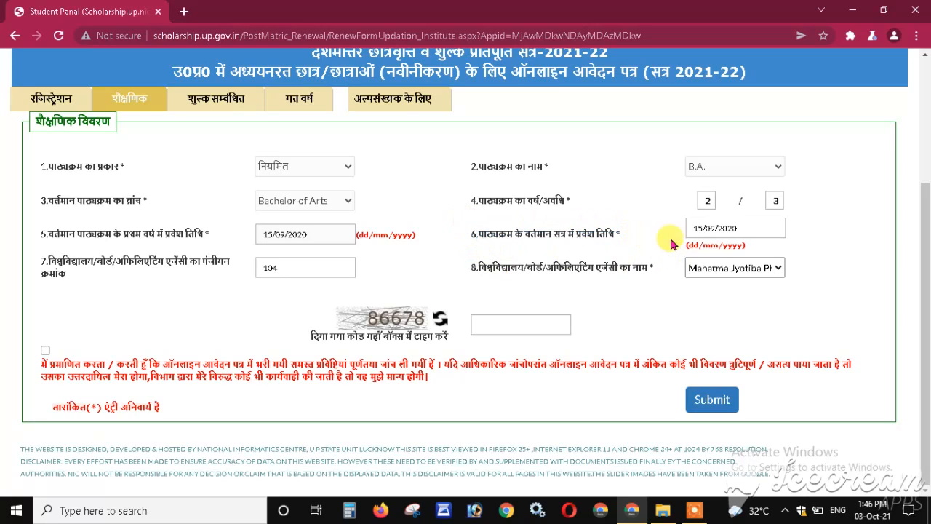
left_click_drag(688, 227, 768, 230)
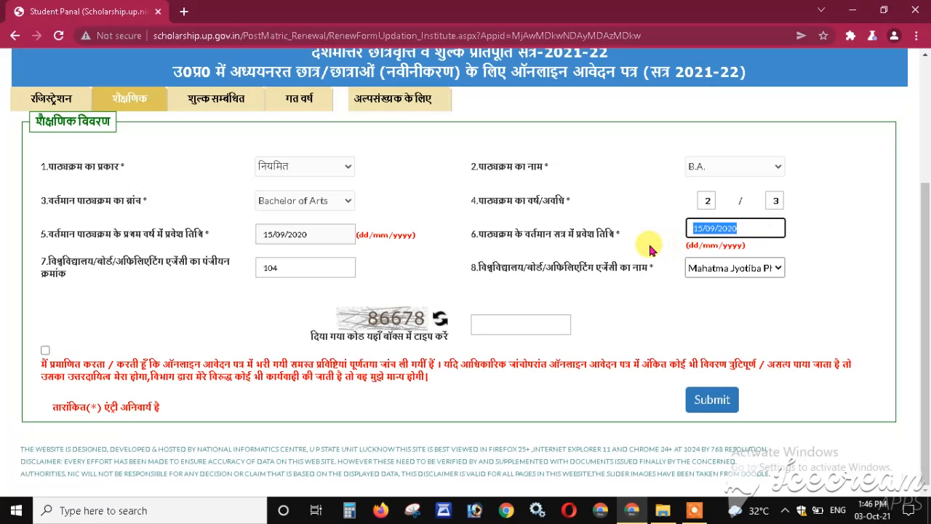
type("1")
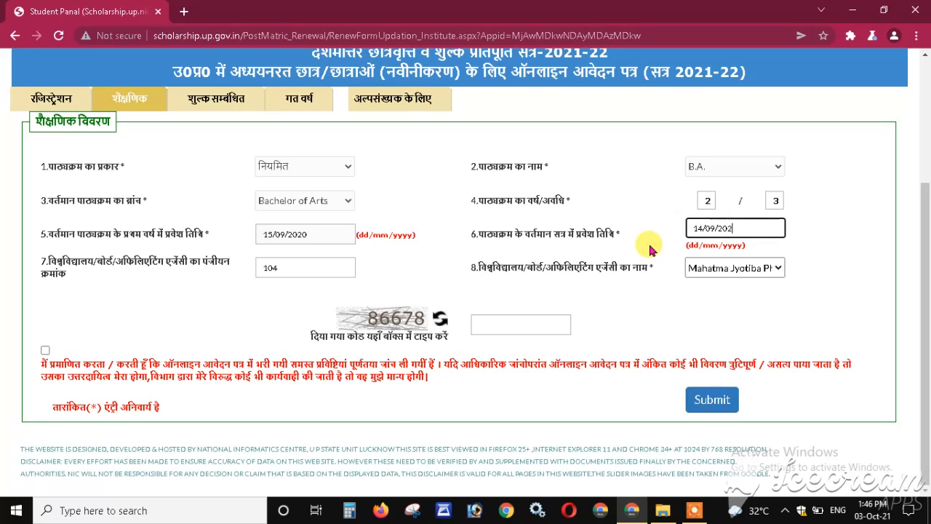
left_click(603, 247)
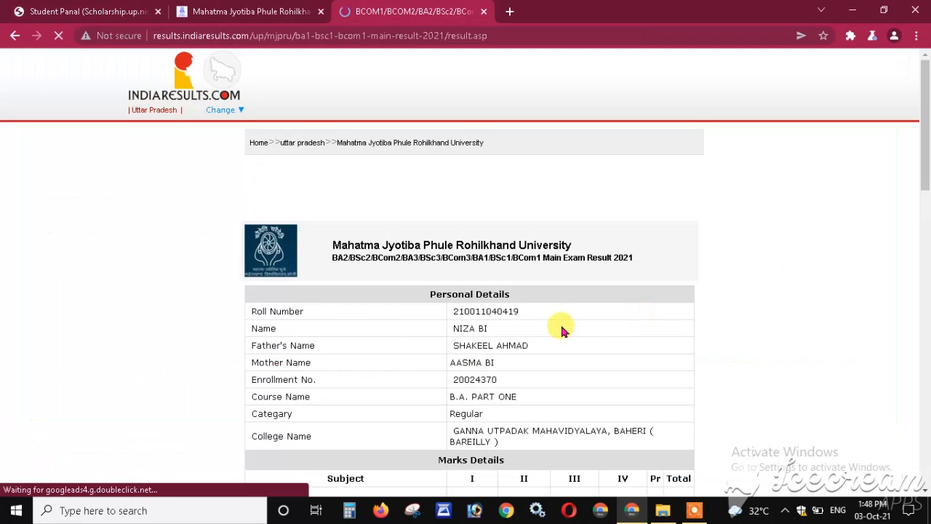
scroll(564, 324, "down", 3)
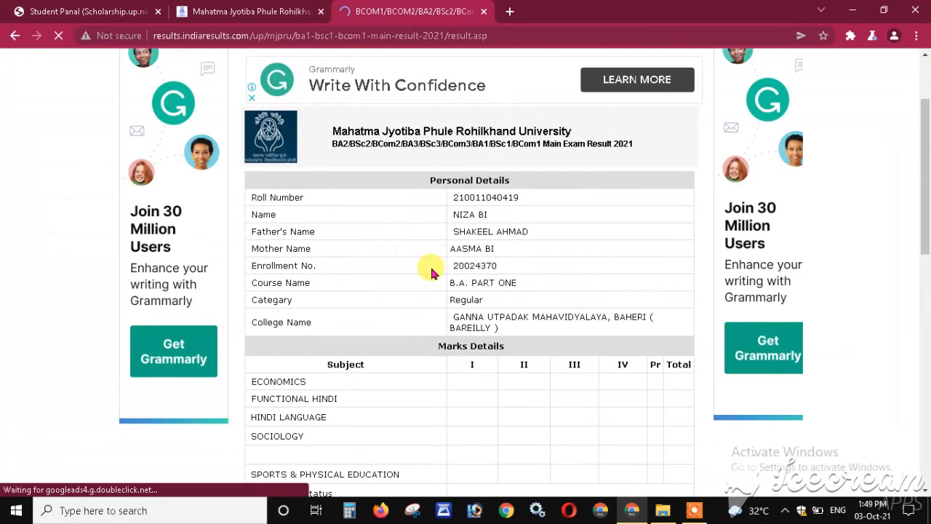
- Check the enrollment number on the IndiaResults page, then select the 104 registration value in the form
left_click_drag(249, 266, 502, 268)
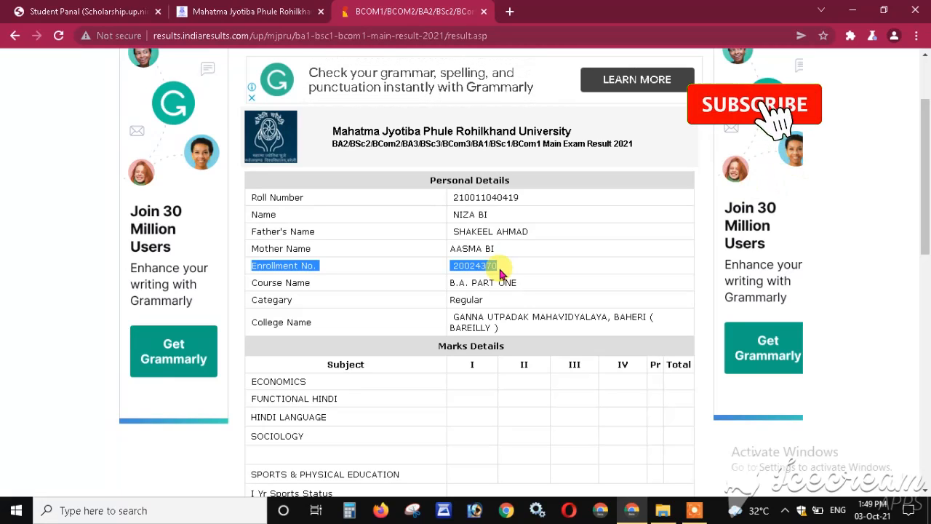
left_click(91, 11)
left_click(291, 267)
double_click(299, 267)
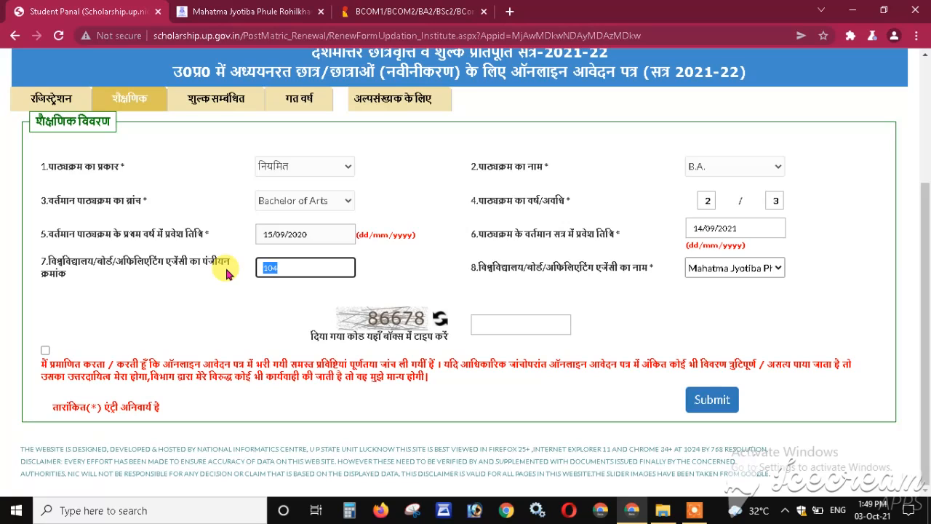
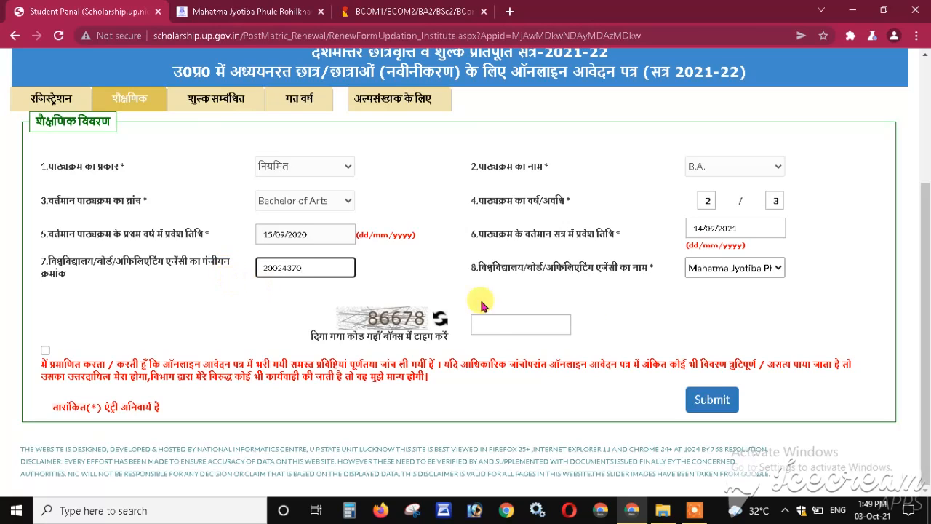
- Replace 104 with the student's enrollment number, enter captcha 86678, accept the declaration and submit
left_click(503, 322)
type("86678")
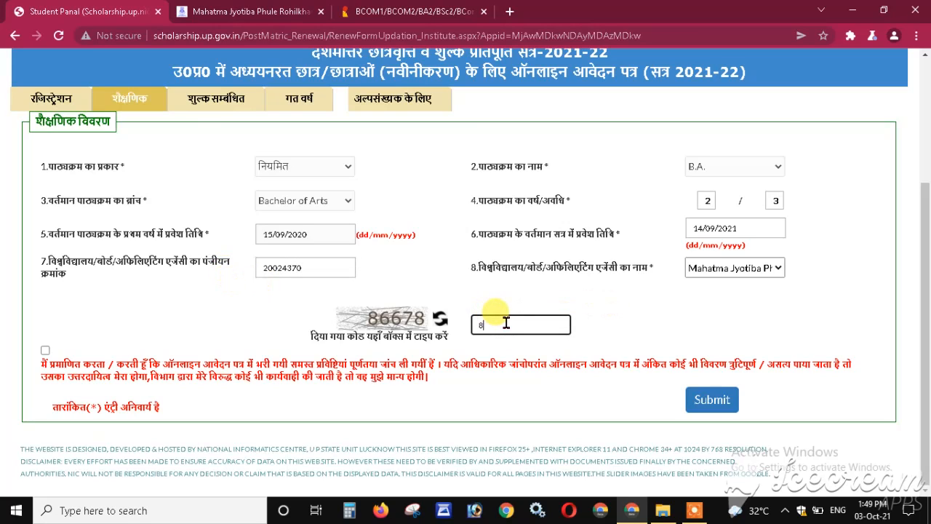
left_click(45, 350)
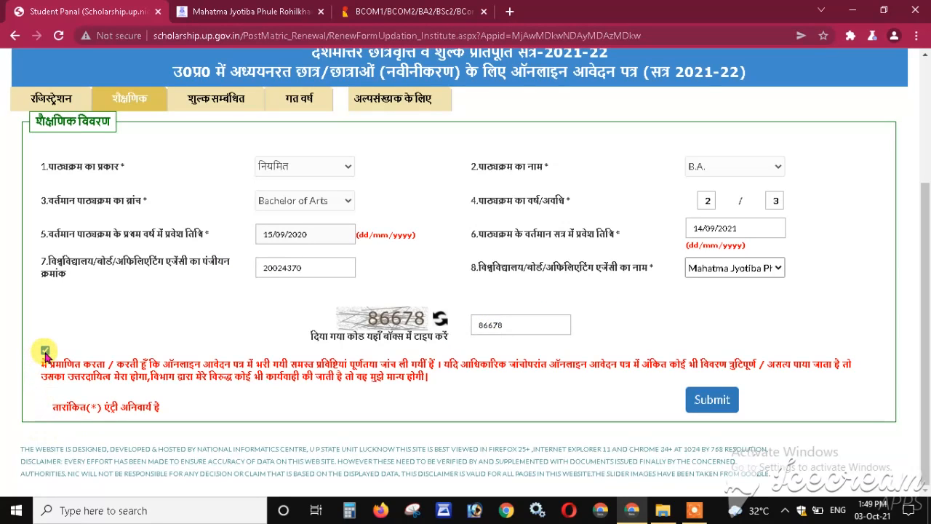
left_click(712, 405)
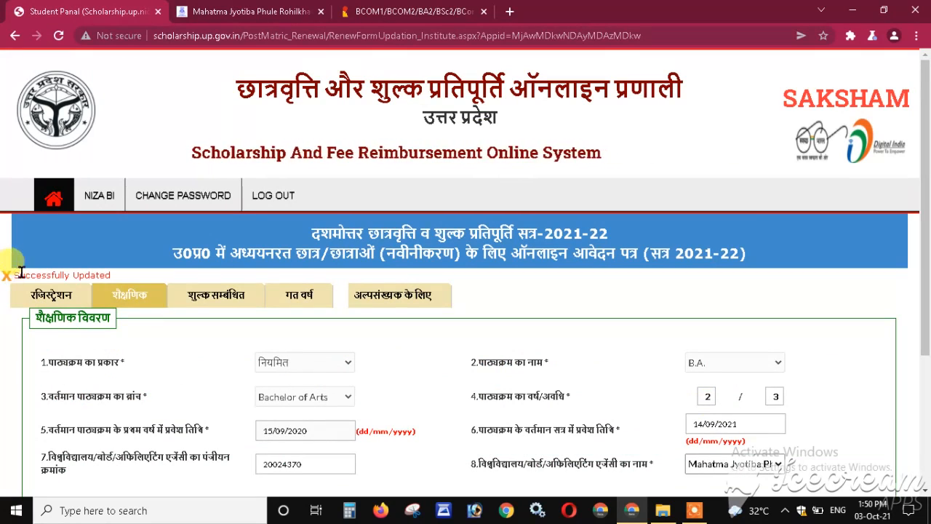
- In the शुल्क सम्बंधित section, change the annual non-refundable fee from 1329 to 1129
left_click_drag(118, 276, 7, 280)
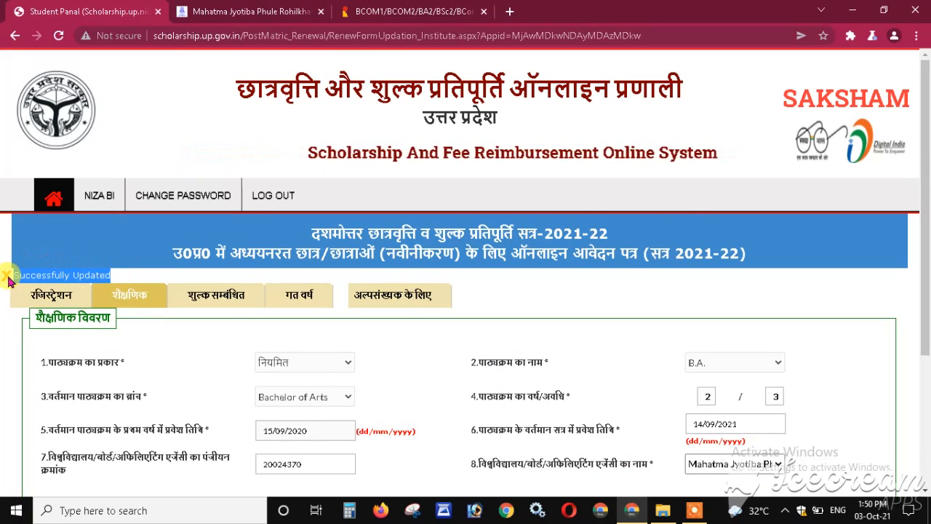
left_click(199, 366)
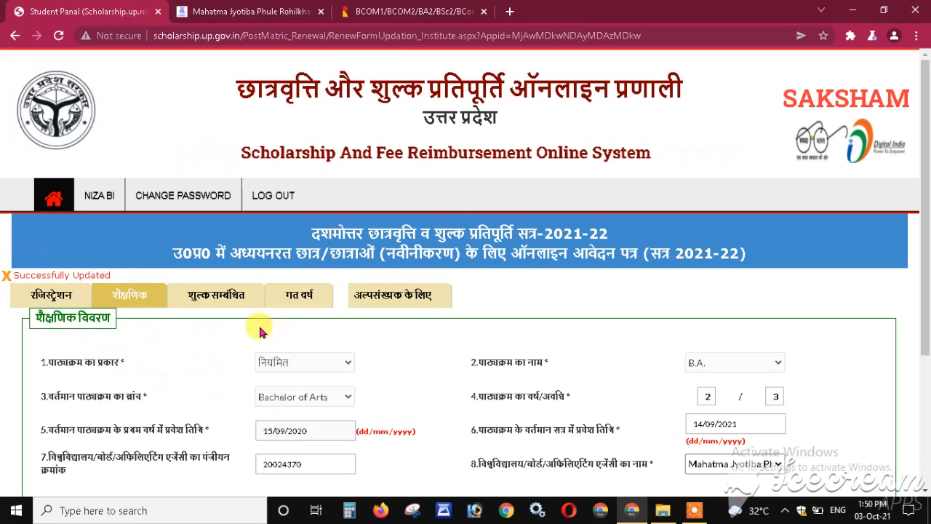
left_click(224, 305)
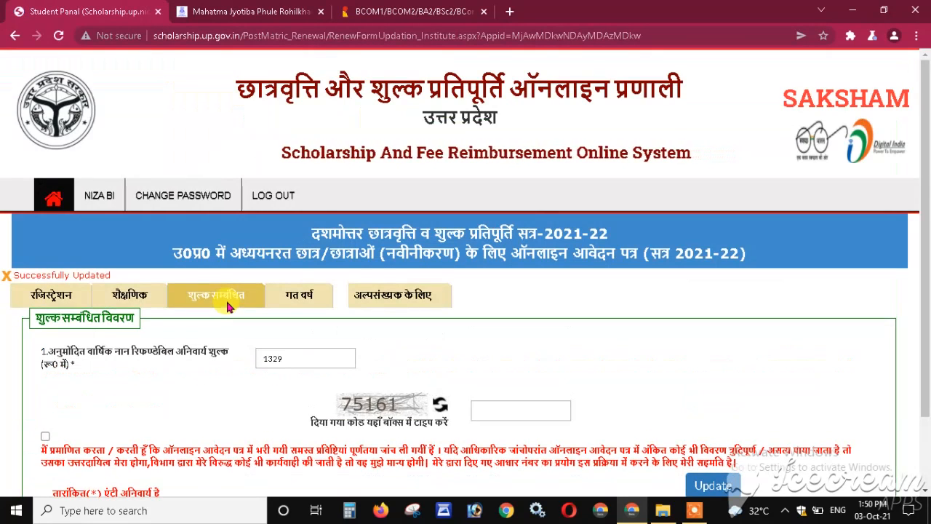
scroll(228, 335, "down", 2)
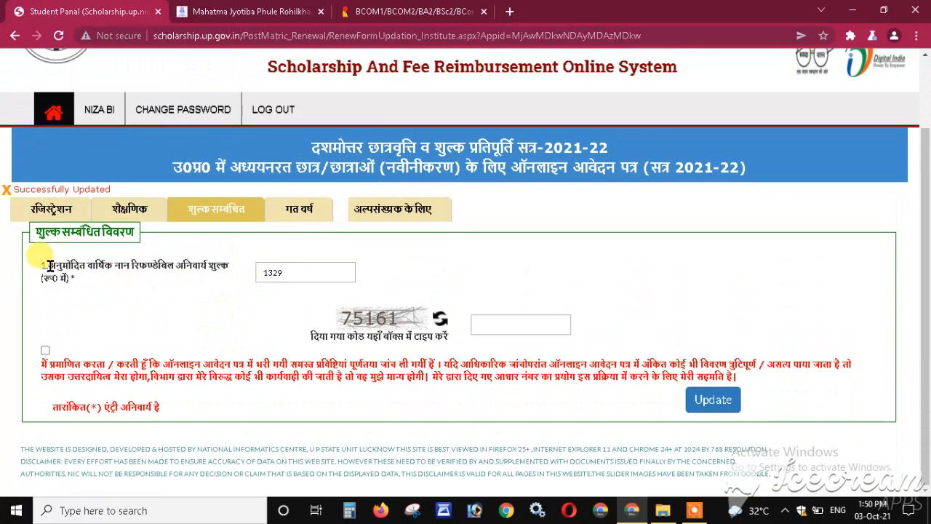
left_click_drag(45, 265, 73, 279)
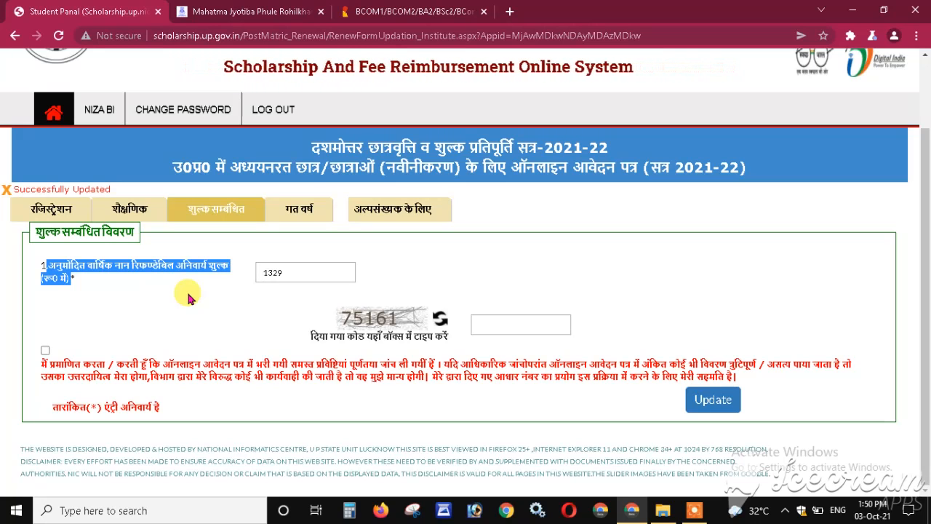
left_click(188, 296)
left_click_drag(298, 272, 193, 291)
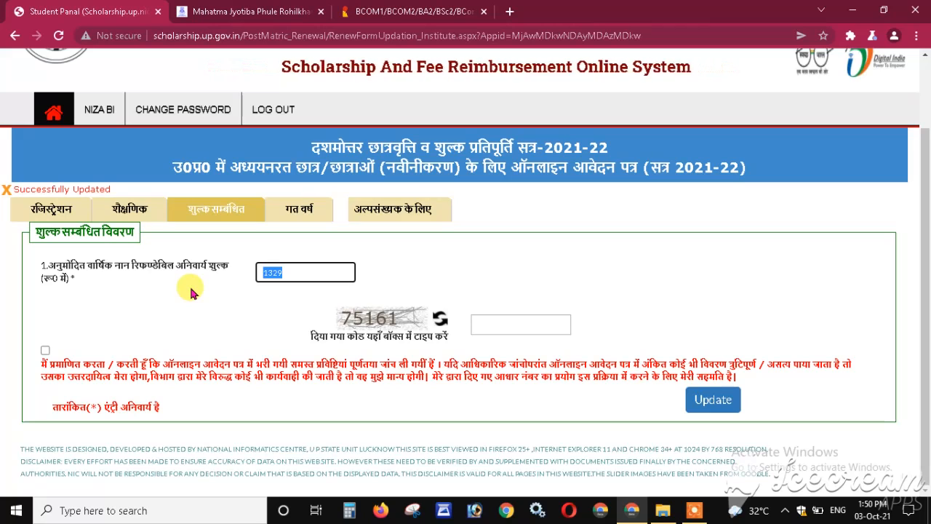
left_click_drag(300, 271, 237, 277)
type("1129")
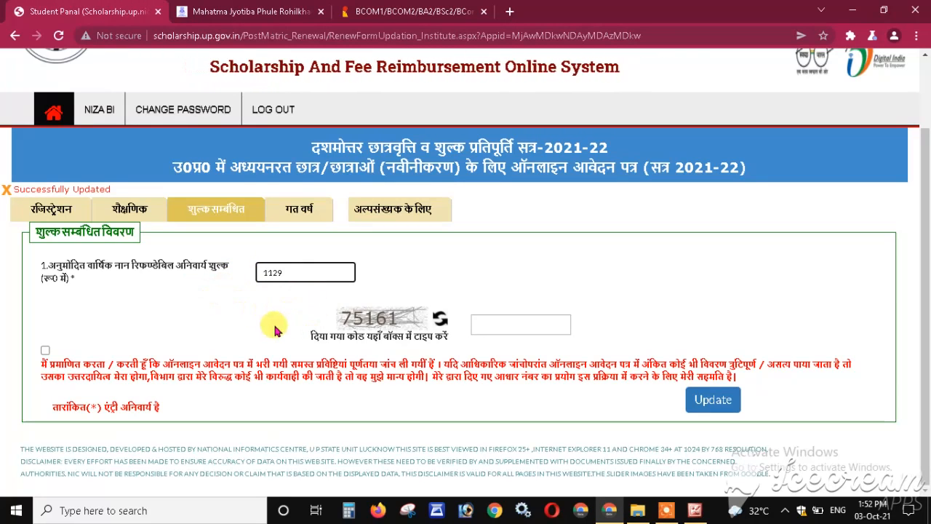
- Enter captcha 75161, tick the declaration, save the fee details and open the गत वर्ष section
left_click(538, 325)
type("7")
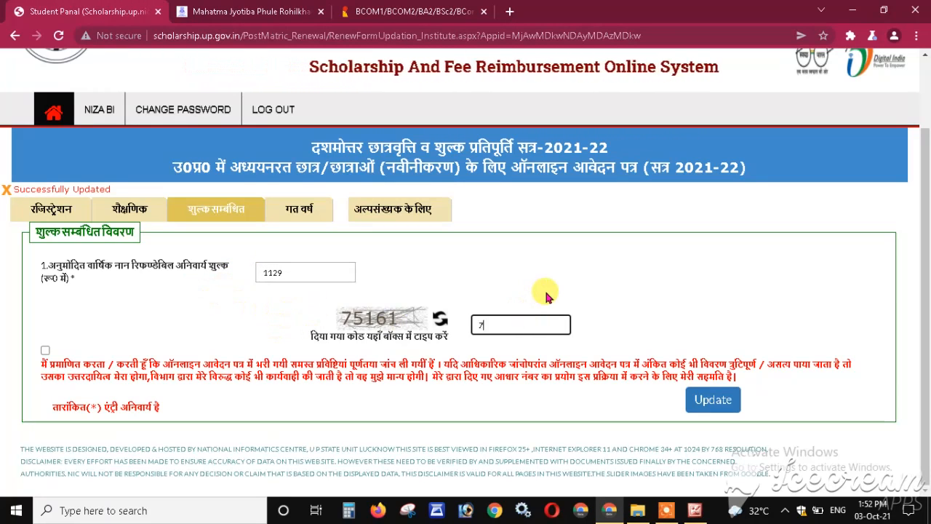
type("5161")
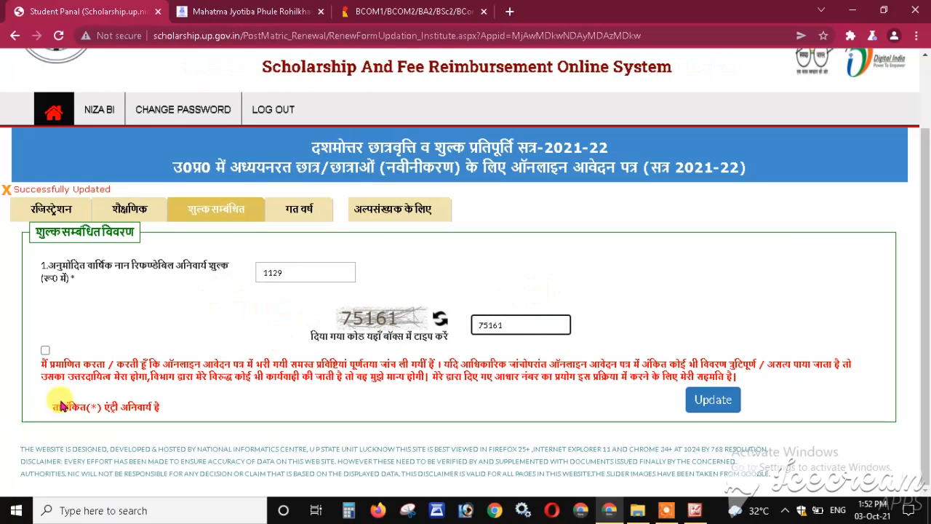
left_click(45, 351)
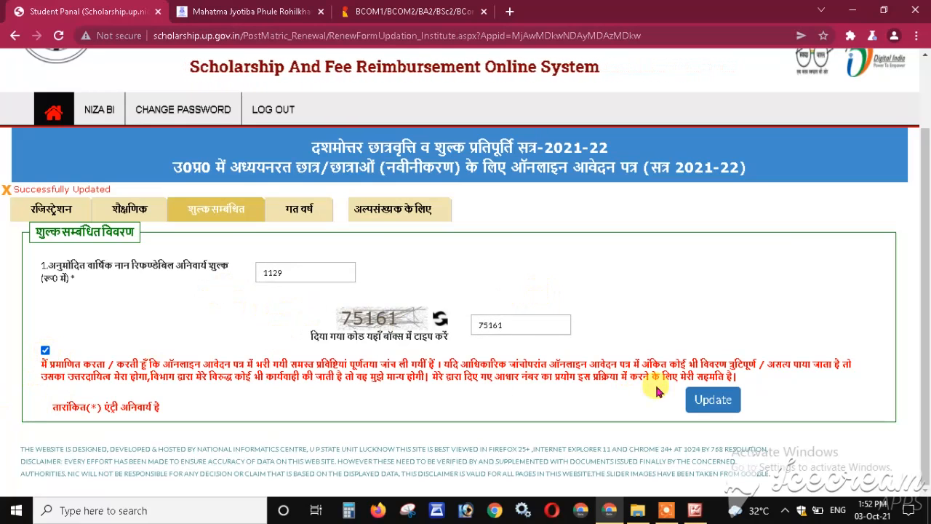
left_click(714, 402)
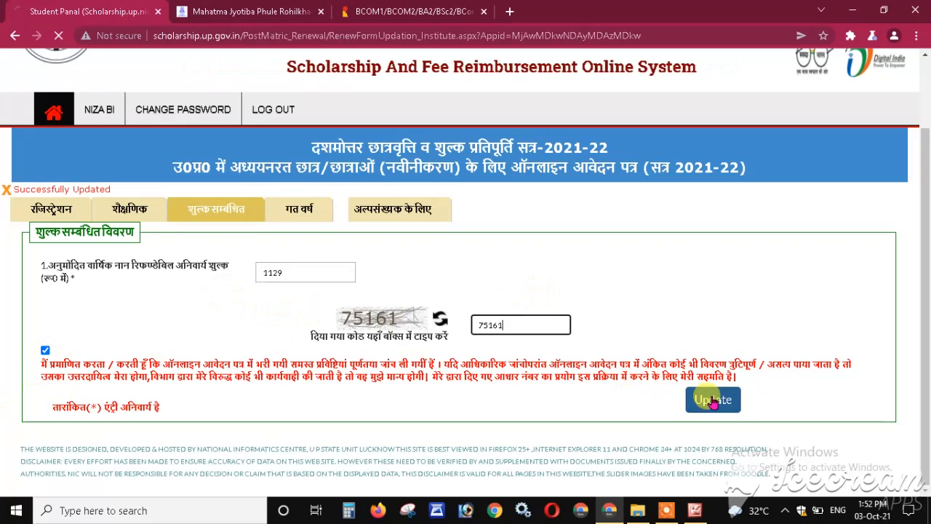
left_click_drag(320, 357, 208, 374)
left_click(211, 385)
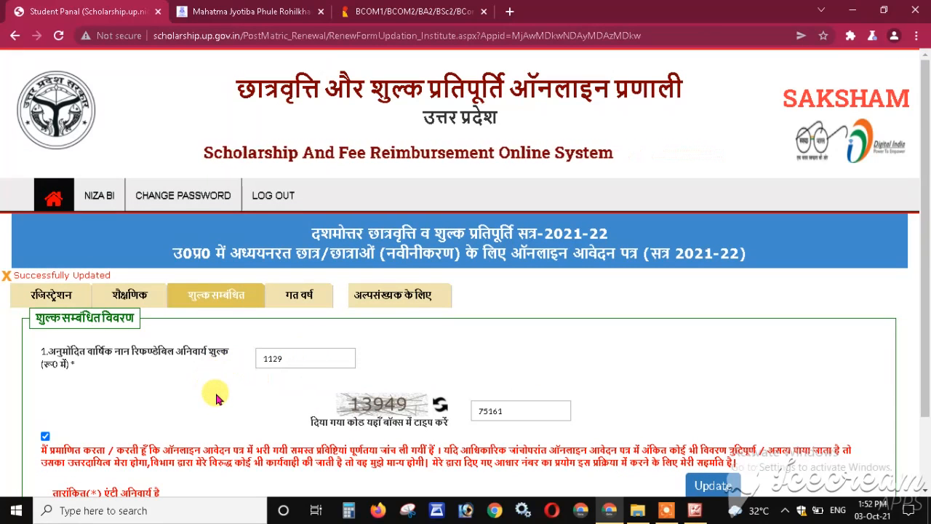
left_click(312, 301)
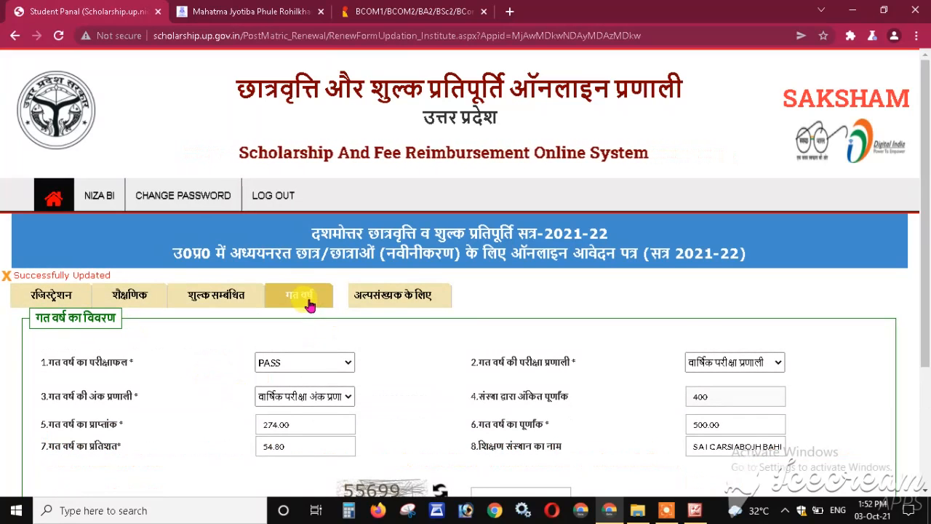
- Set the गत वर्ष का परीक्षाफल dropdown to PROMOTED WITHOUT MARKS
scroll(306, 302, "down", 3)
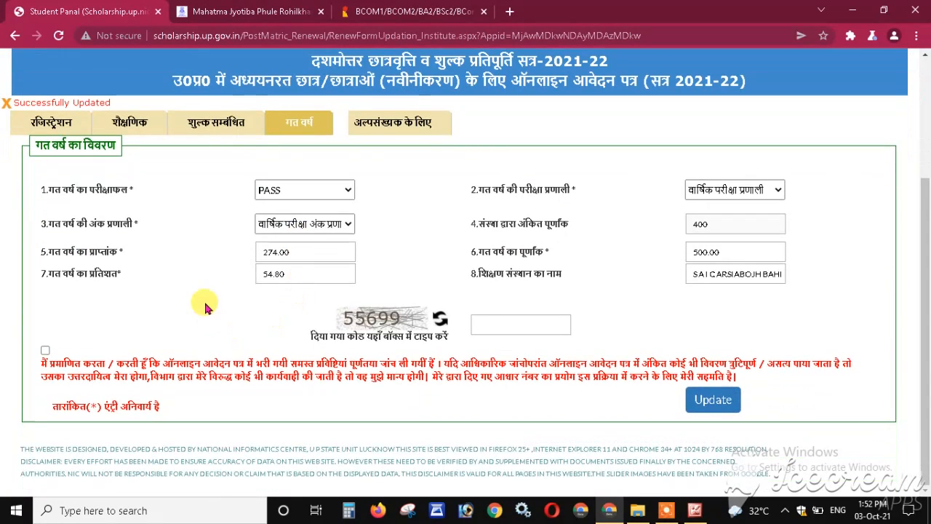
left_click_drag(46, 189, 129, 208)
left_click(124, 214)
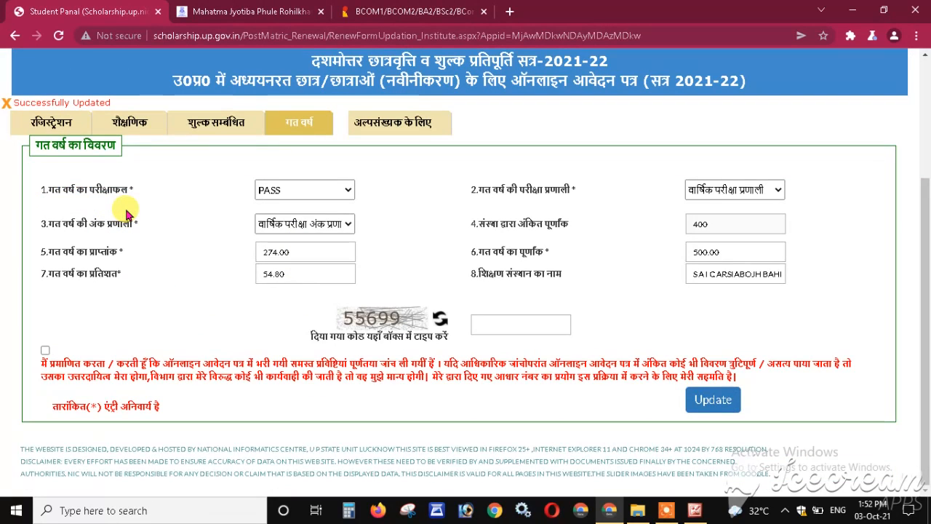
left_click(348, 191)
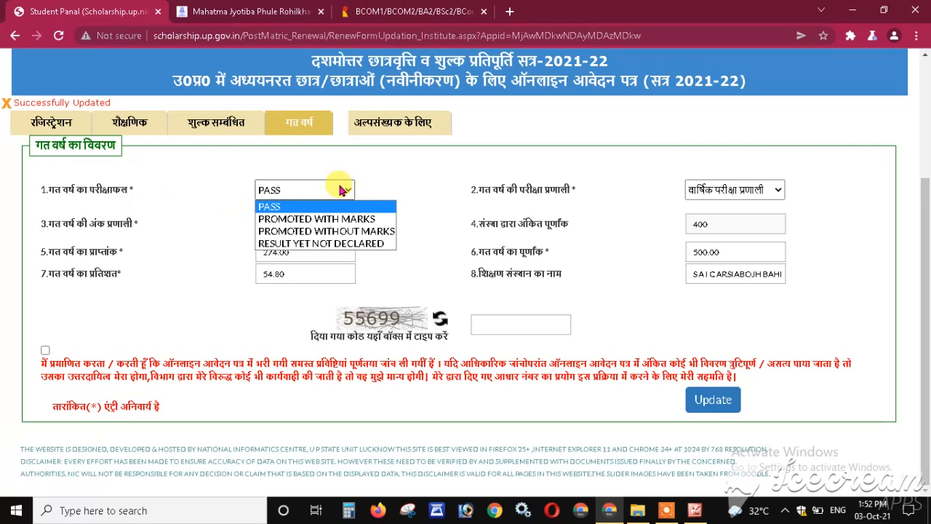
left_click(342, 190)
left_click(346, 190)
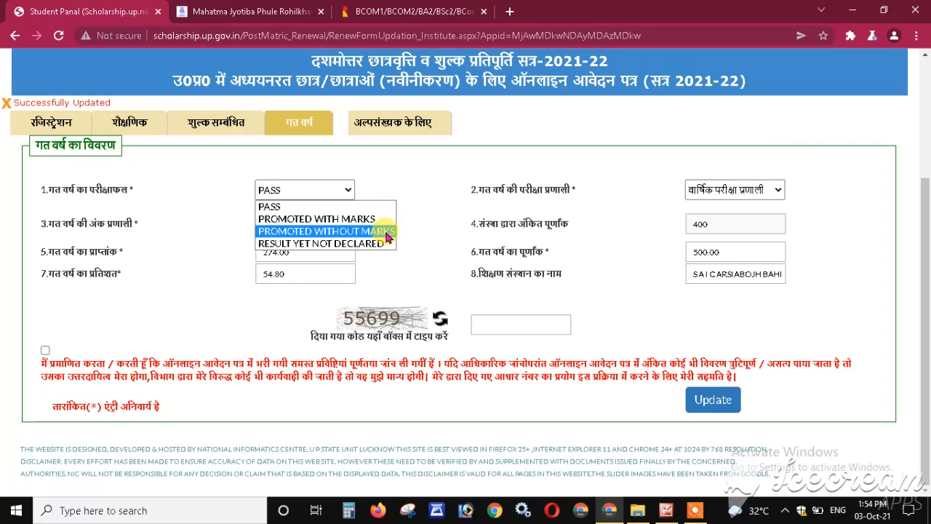
left_click(386, 234)
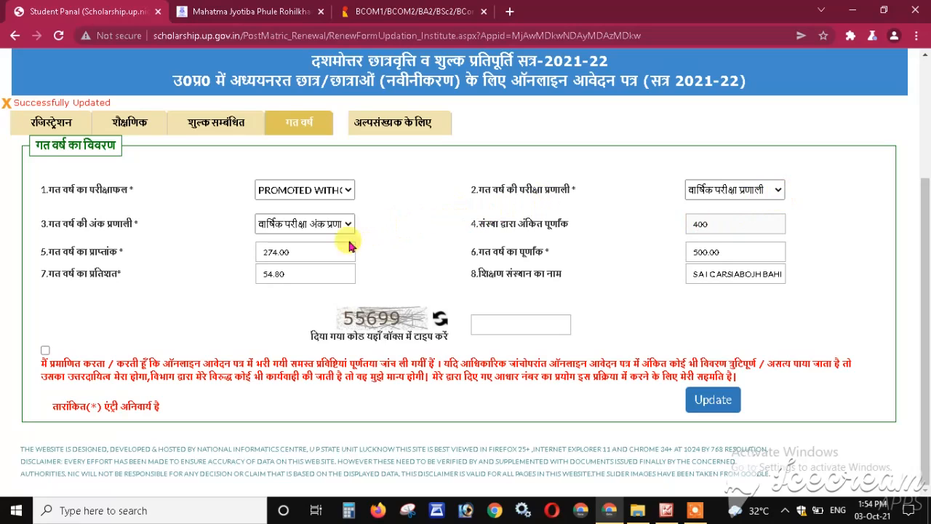
- Clear the 274.00 obtained marks and overwrite the 500.00 maximum marks value
left_click_drag(44, 251, 125, 258)
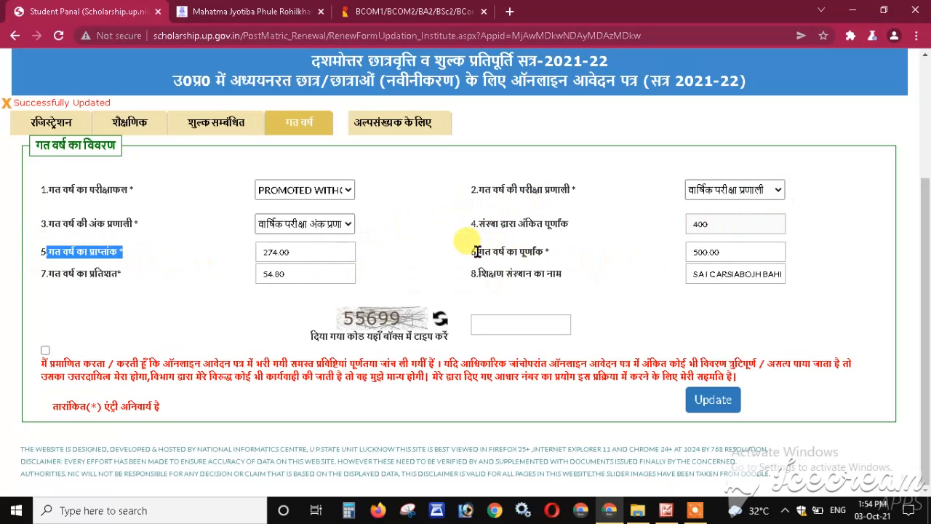
left_click_drag(477, 252, 551, 252)
left_click_drag(725, 252, 618, 252)
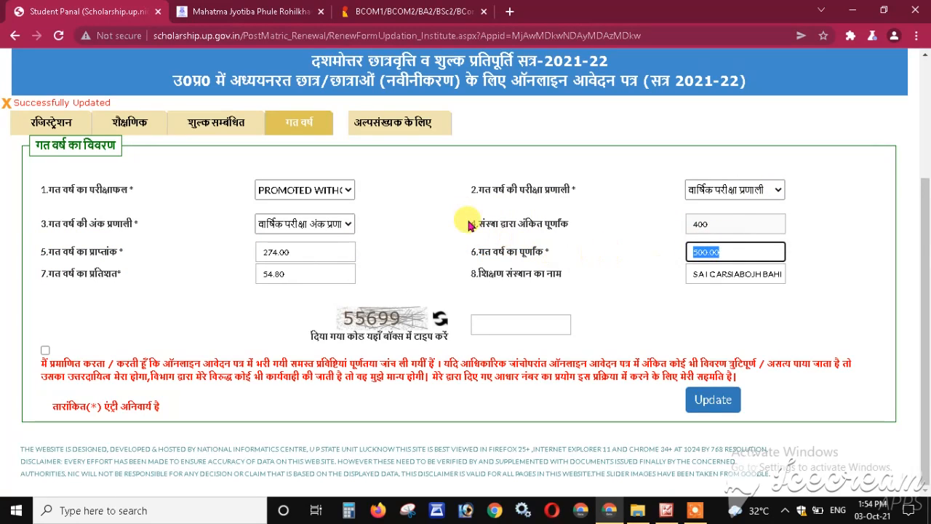
type("400")
left_click_drag(301, 253, 227, 259)
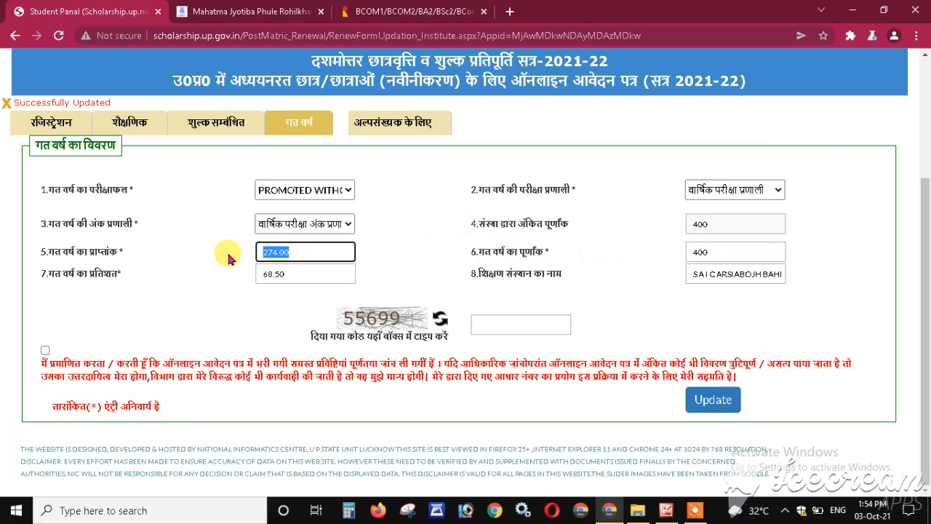
key("BackSpace")
left_click(228, 259)
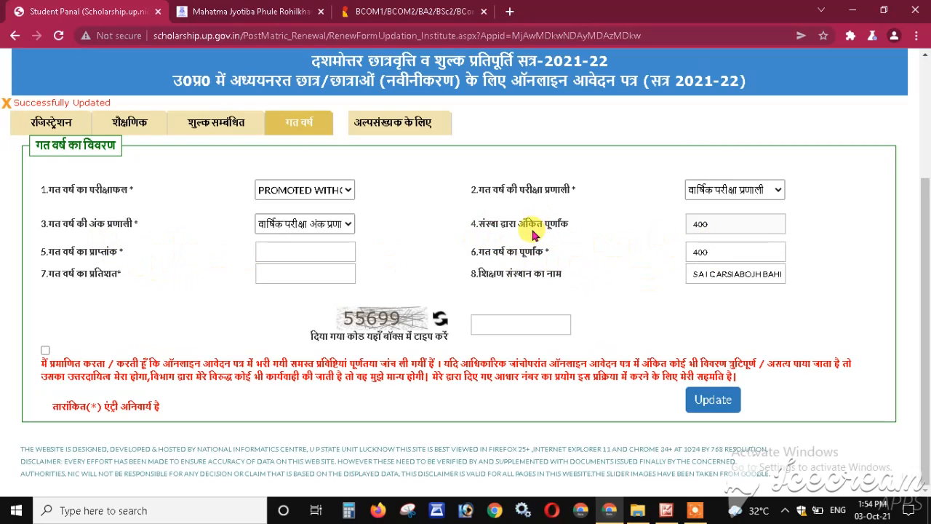
- Replace the old institution name with GANNA for the Ganna Utpadak college
left_click(690, 274)
left_click_drag(690, 274, 771, 268)
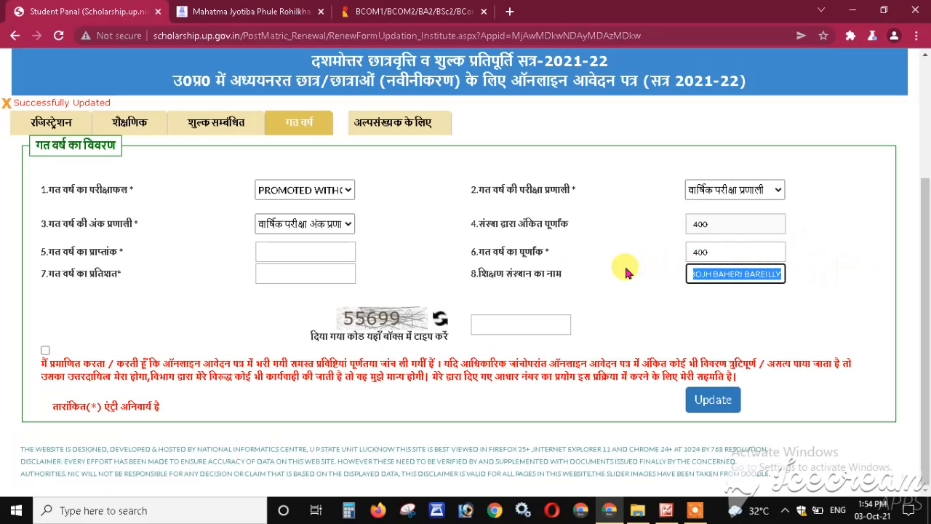
key("BackSpace")
type("G U M BAHERI")
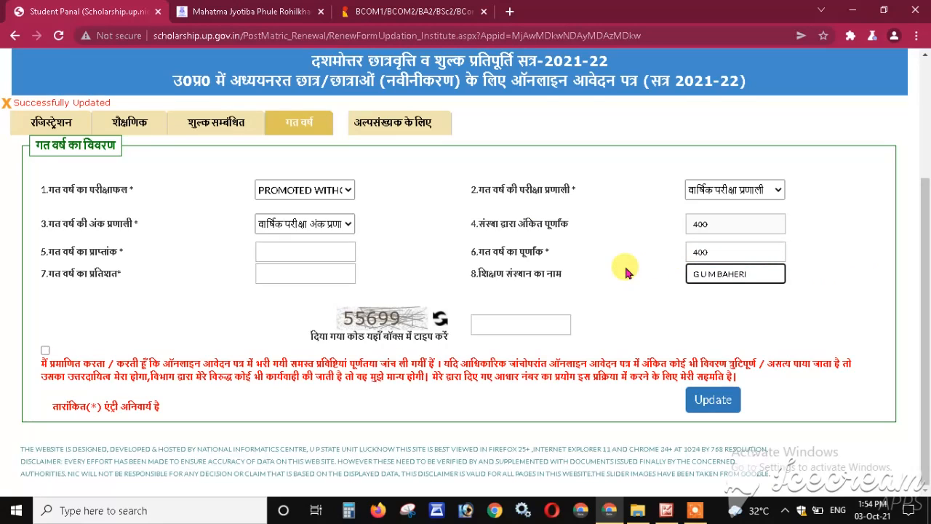
key("BackSpace")
key("BackSpace")
key("BackSpace")
key("BackSpace")
key("BackSpace")
key("BackSpace")
key("BackSpace")
key("BackSpace")
key("BackSpace")
key("BackSpace")
key("BackSpace")
key("BackSpace")
type("GANNA")
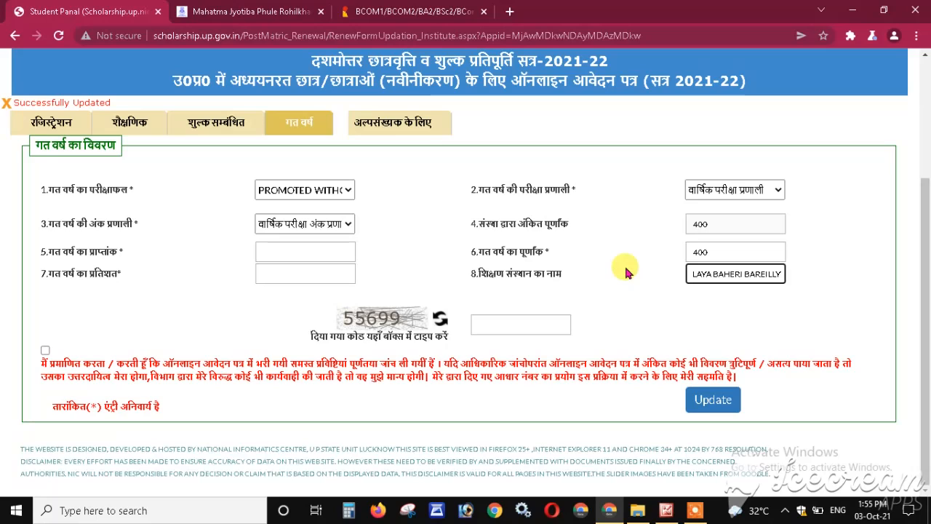
left_click(625, 269)
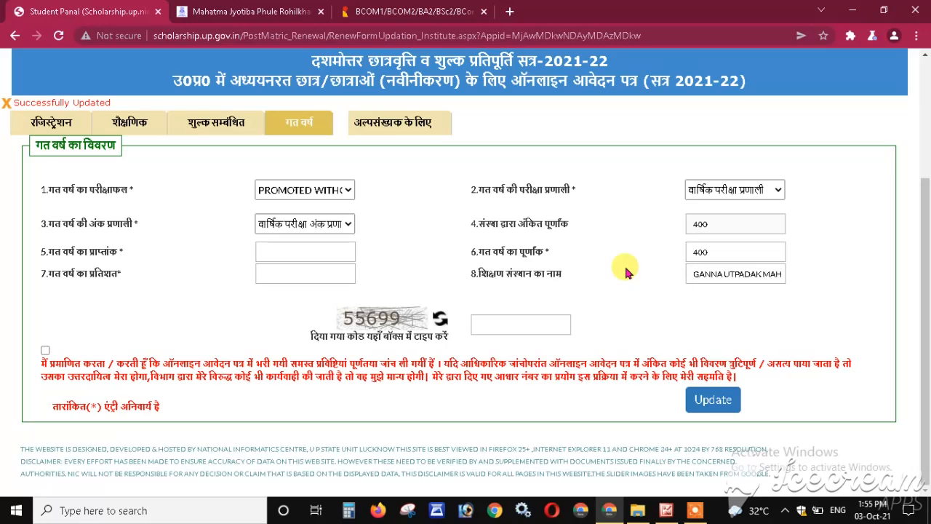
- Enter captcha 5569, tick the declaration, save the previous-year details and open the अल्पसंख्यक के लिए section
left_click(511, 326)
type("55699")
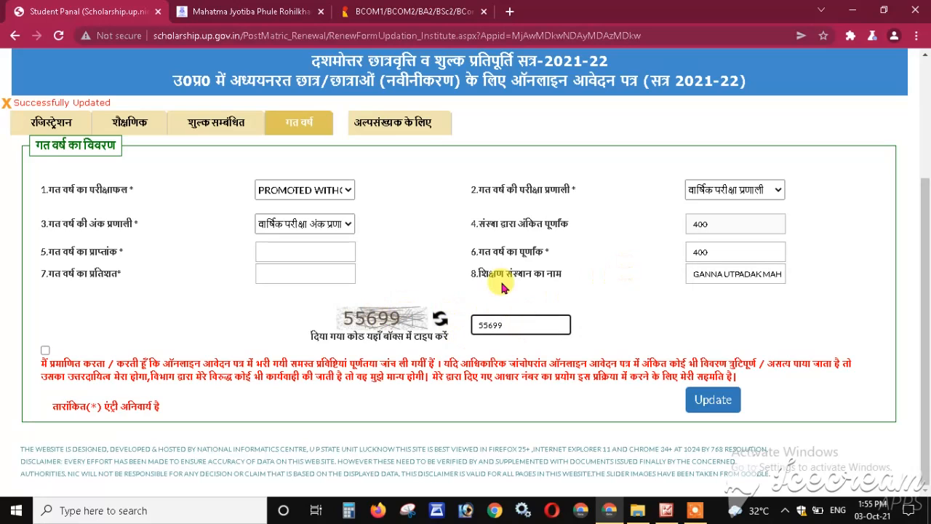
left_click(45, 350)
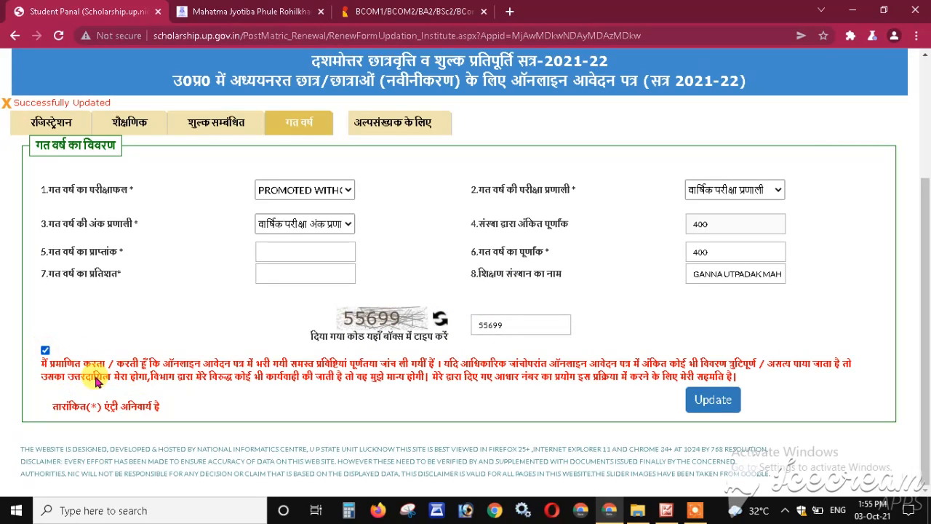
left_click(714, 404)
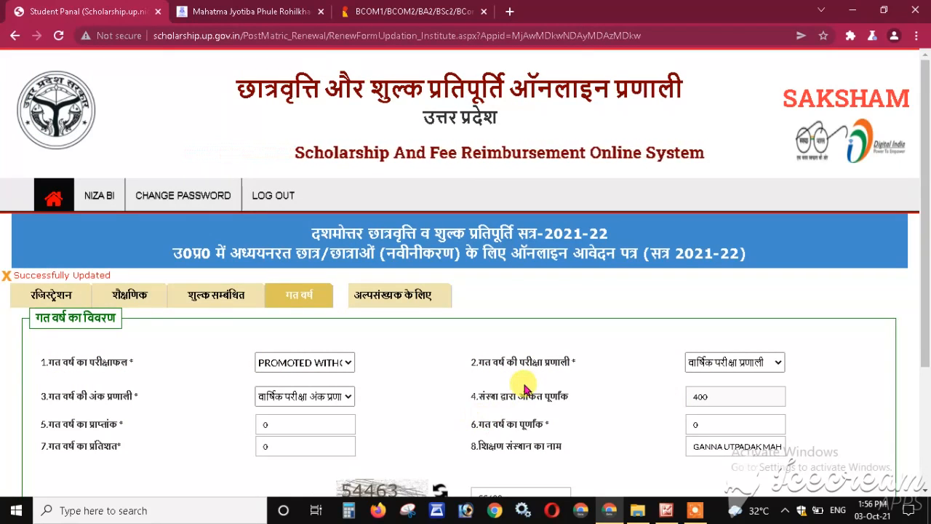
scroll(524, 389, "down", 2)
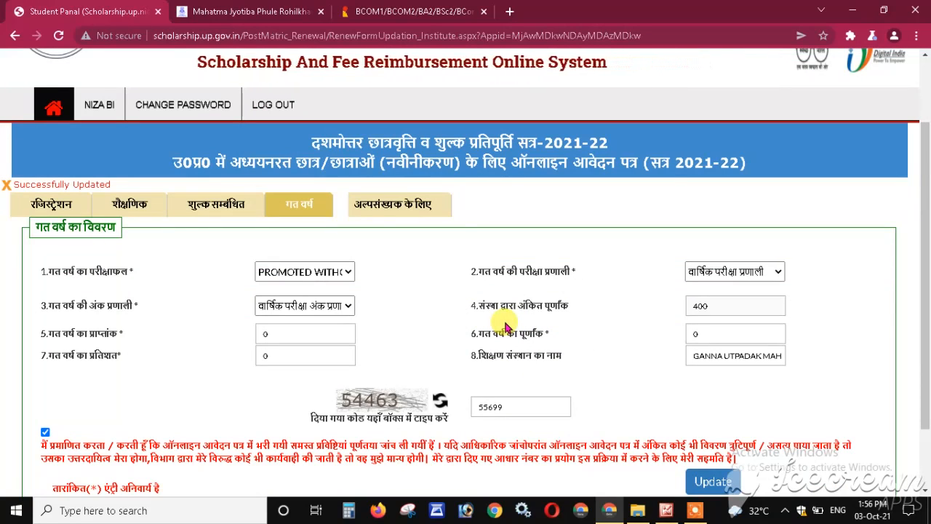
left_click(402, 208)
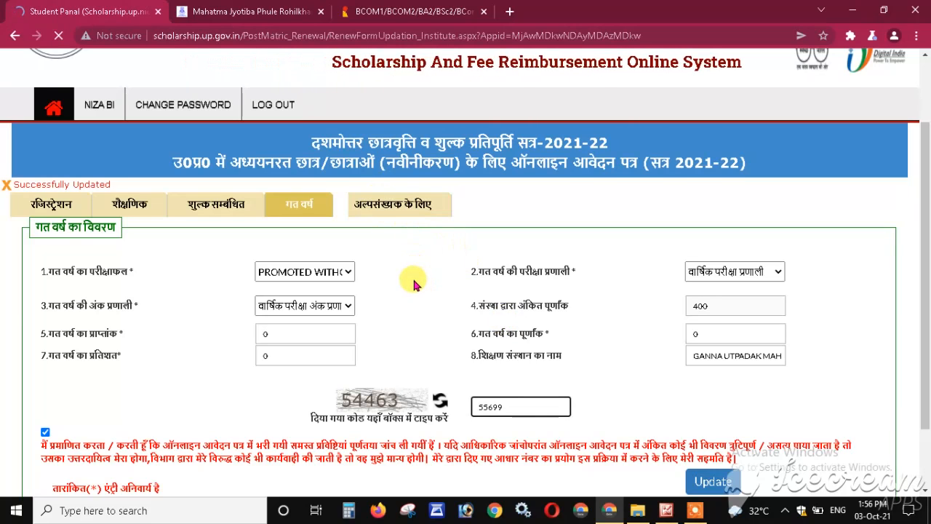
scroll(413, 284, "down", 3)
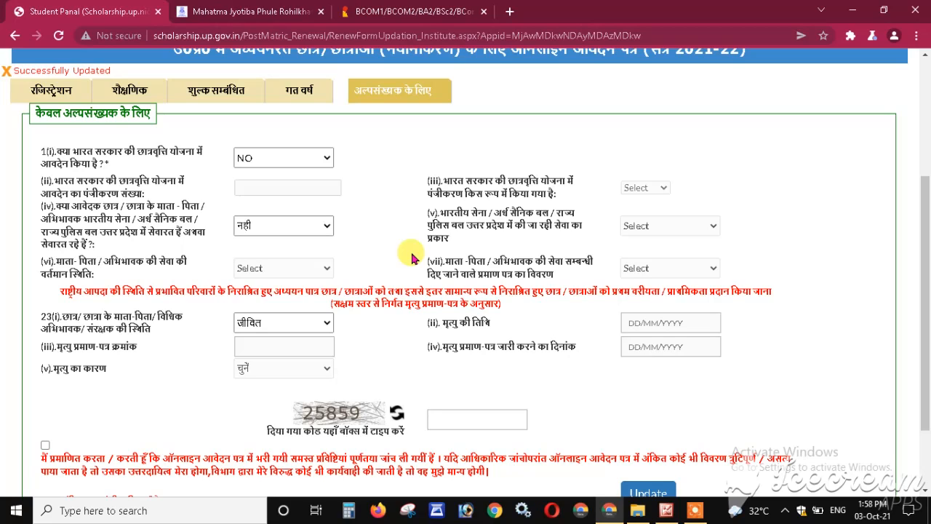
- Try parent/guardian status मृत to review its death-related fields, leaving the cause unselected
left_click_drag(61, 291, 507, 306)
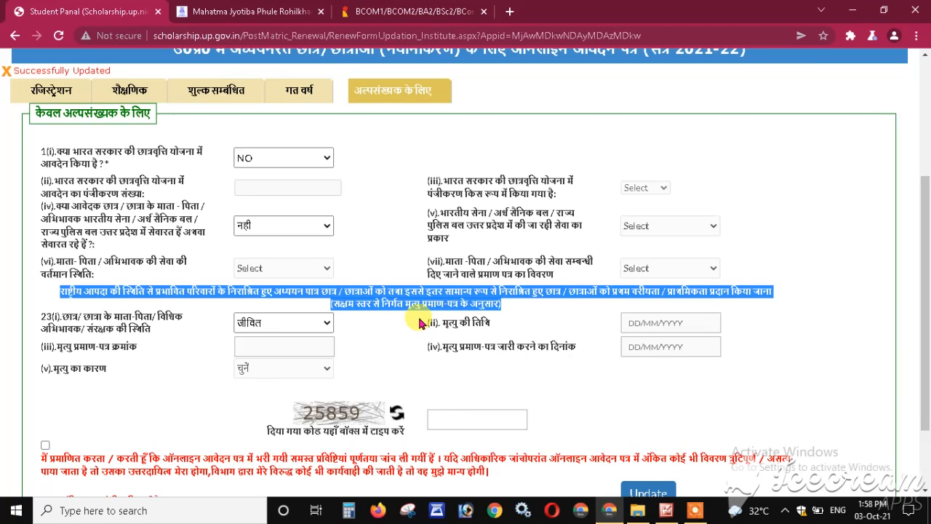
left_click(420, 323)
scroll(420, 323, "down", 2)
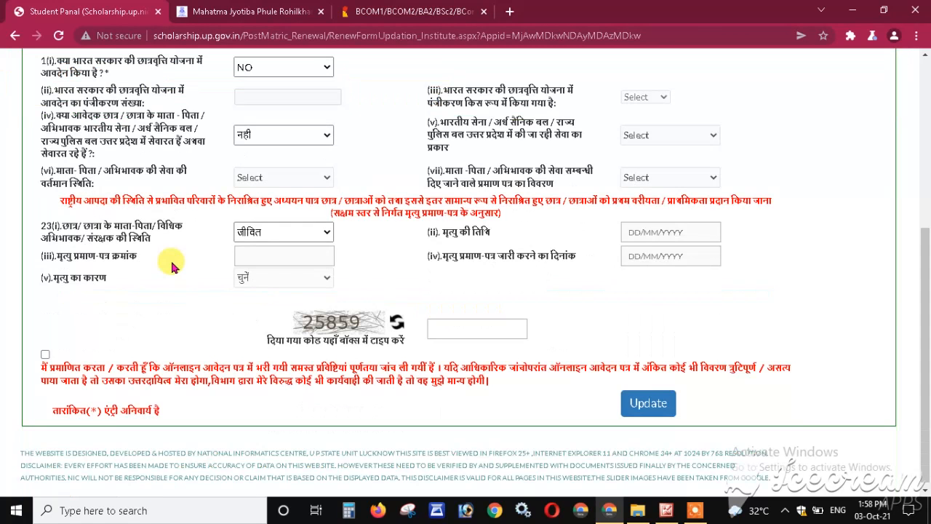
left_click(316, 231)
left_click(247, 247)
left_click(291, 284)
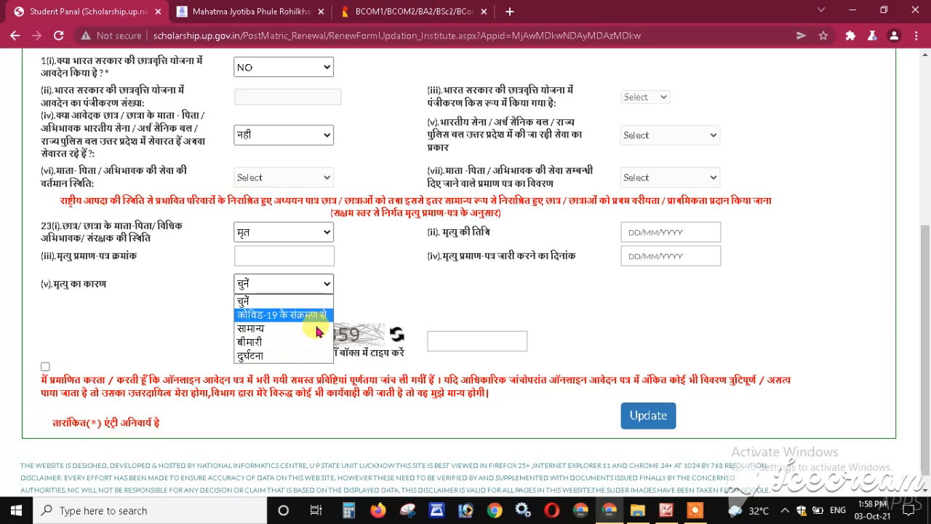
left_click(208, 301)
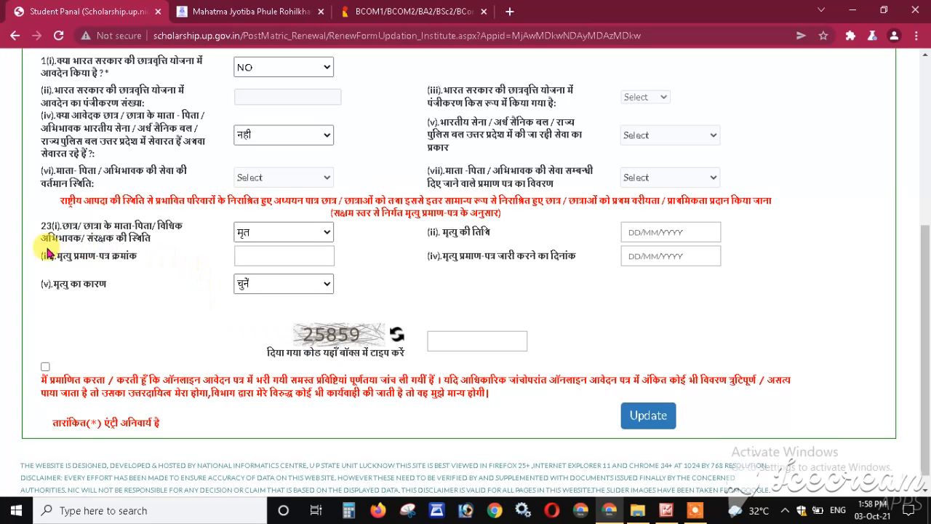
left_click_drag(45, 255, 139, 256)
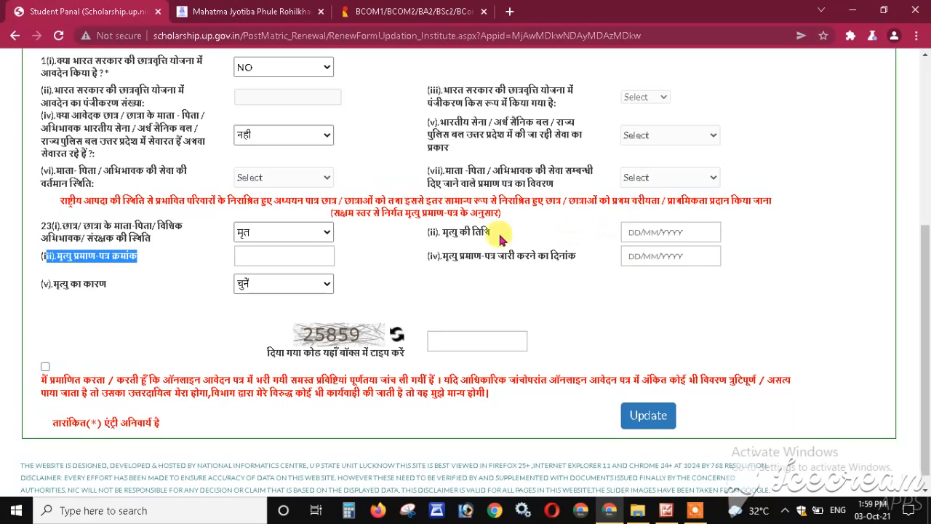
left_click_drag(433, 231, 498, 234)
left_click(444, 257)
left_click_drag(444, 257, 576, 256)
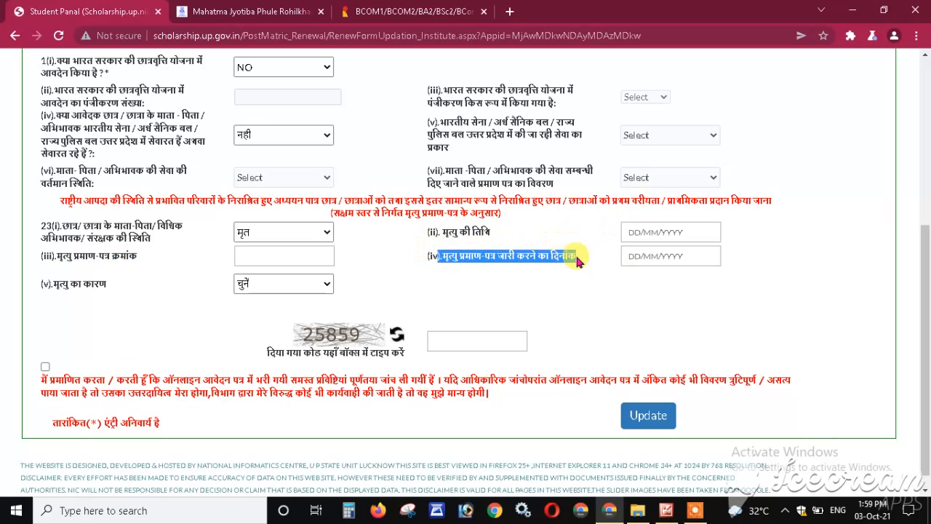
left_click(486, 258)
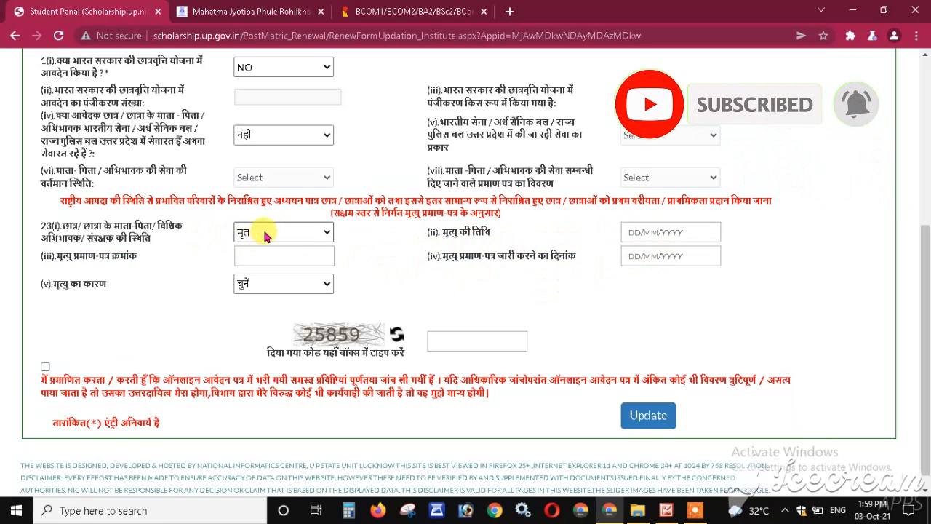
- Restore the status to जीवित, enter the captcha, tick the declaration and save the minority section
left_click(287, 232)
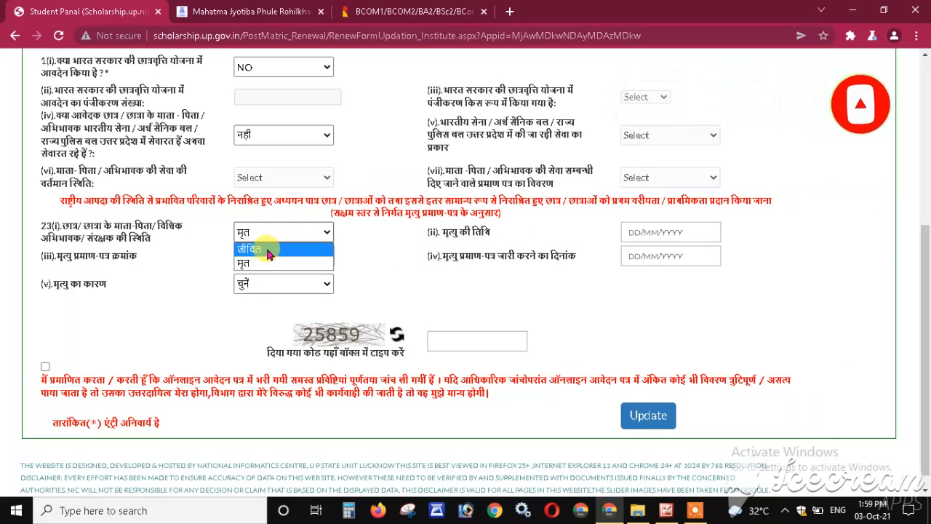
left_click(267, 251)
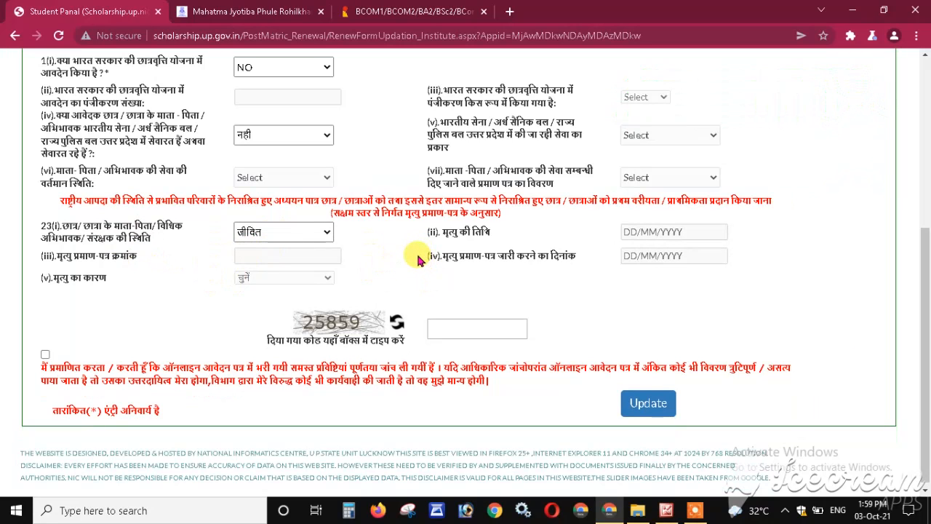
left_click(470, 327)
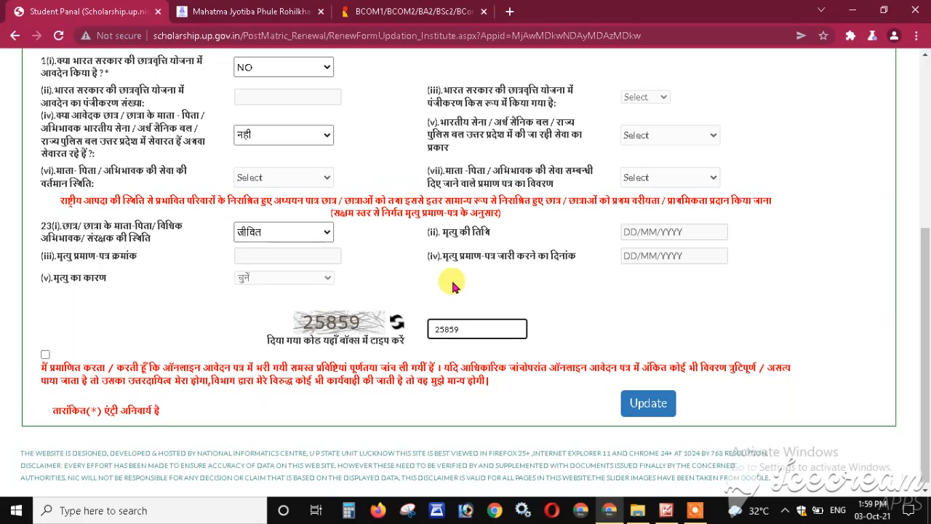
left_click(45, 356)
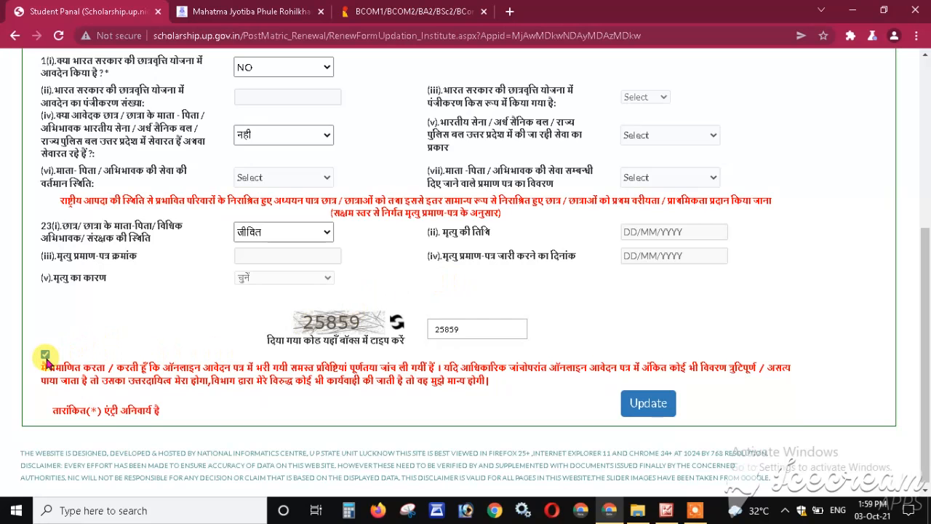
scroll(91, 357, "up", 1)
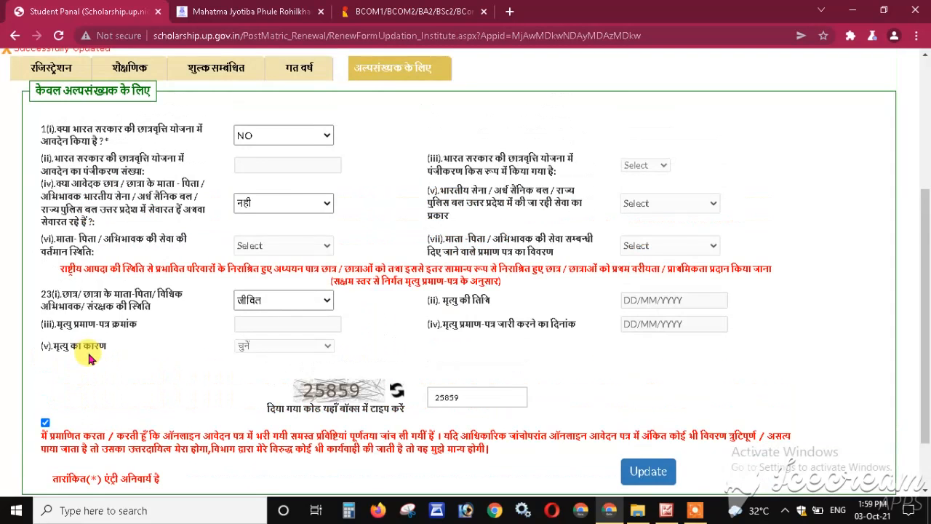
scroll(92, 357, "down", 1)
left_click(650, 409)
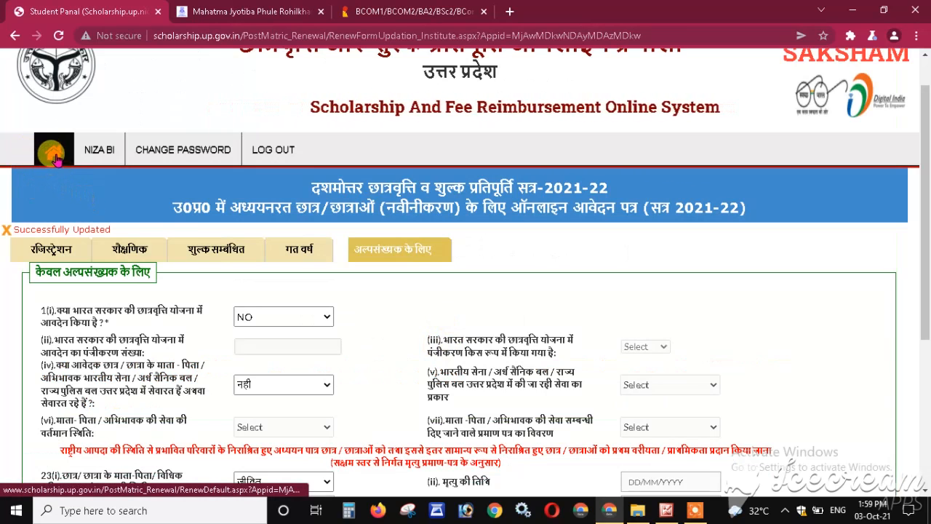
- From the dashboard, open the self-check application printout dated 03/10/2021 and dismiss the translation offer
left_click(54, 157)
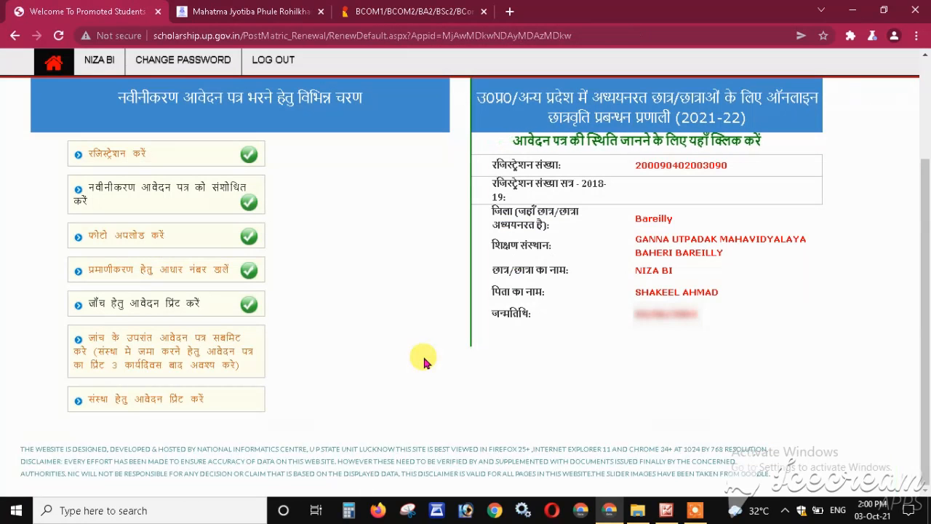
left_click(157, 306)
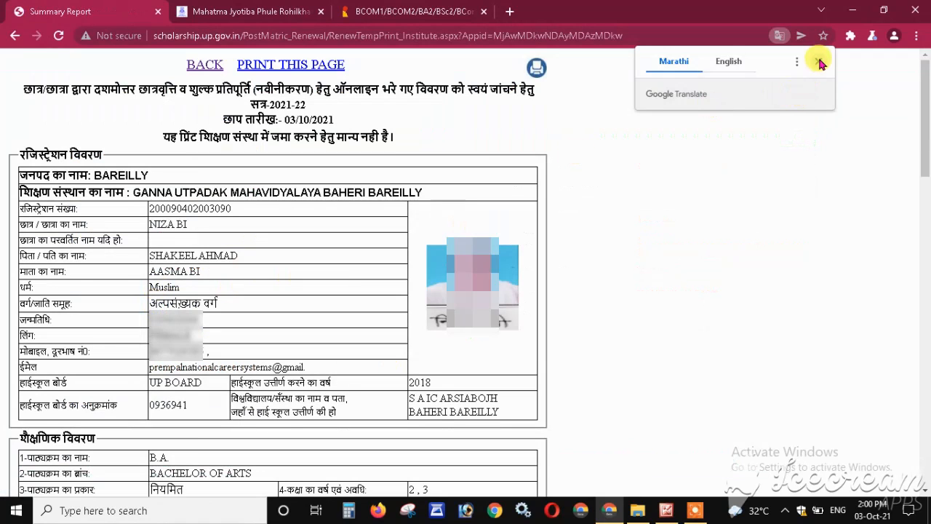
left_click(818, 62)
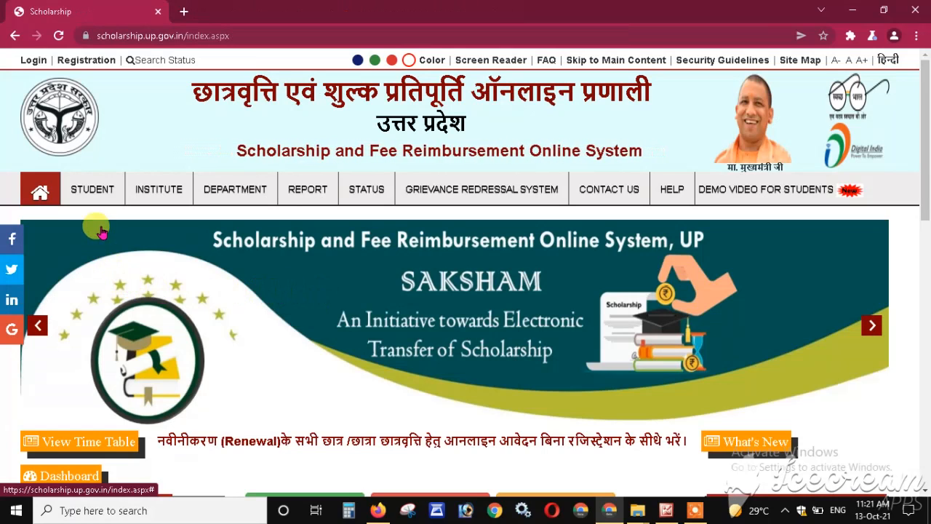
- Go to STUDENT > Renewal Login > Postmatric OtherThan Inter Student Login
left_click(89, 195)
mouse_move(94, 276)
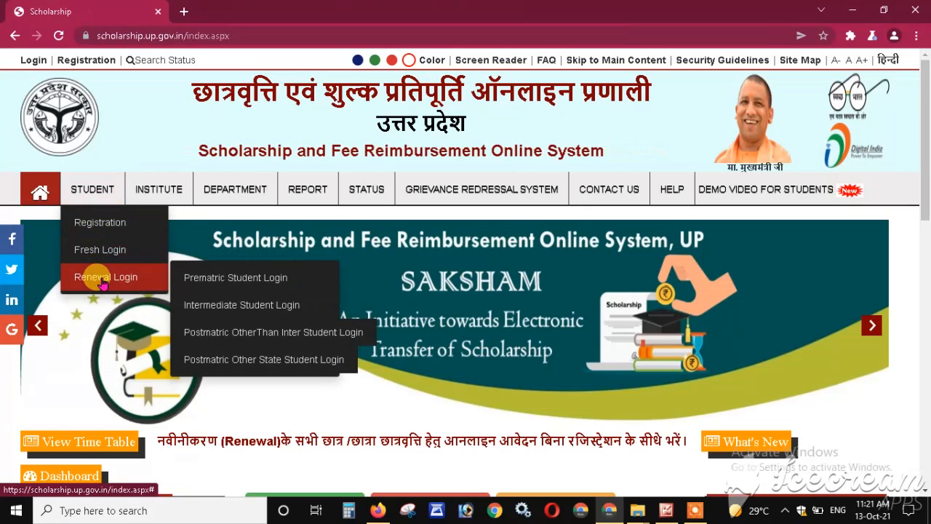
left_click(328, 333)
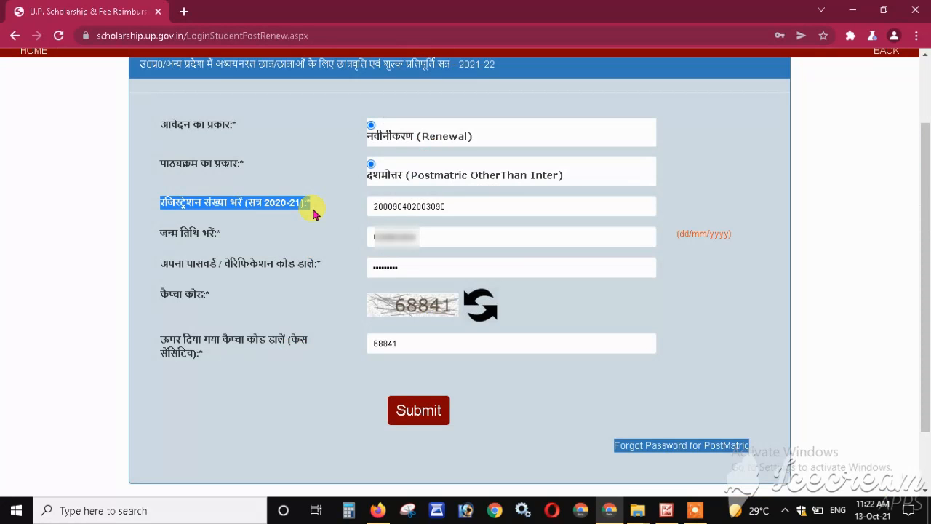
- Review the prefilled registration number, date of birth and password fields on the login page
left_click(315, 213)
left_click_drag(157, 202, 315, 209)
left_click(315, 211)
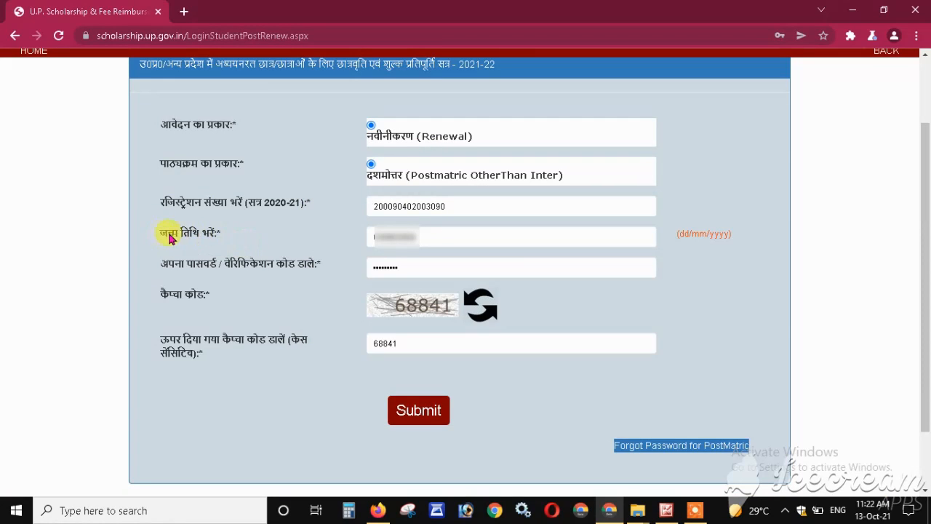
left_click_drag(167, 234, 225, 238)
left_click_drag(164, 264, 325, 266)
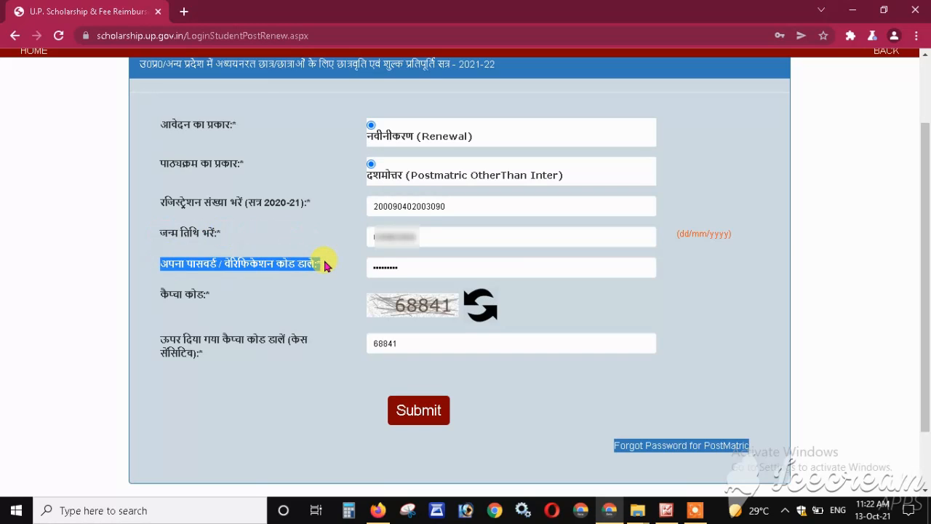
mouse_move(324, 266)
left_mouse_down()
mouse_move(308, 267)
mouse_move(366, 270)
mouse_move(336, 275)
left_mouse_up()
left_click(336, 275)
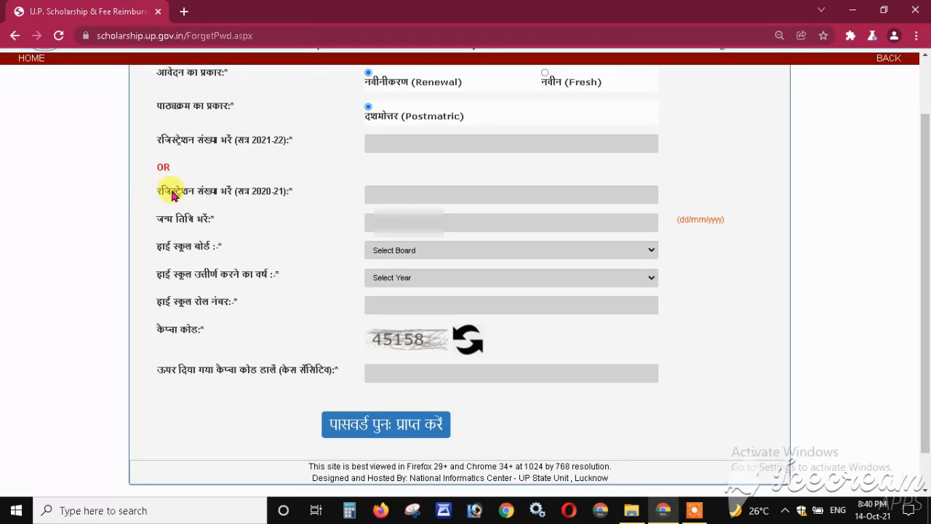
- Paste the 2020-21 registration number and enter the student's date of birth
left_click_drag(174, 191, 308, 204)
left_click(401, 194)
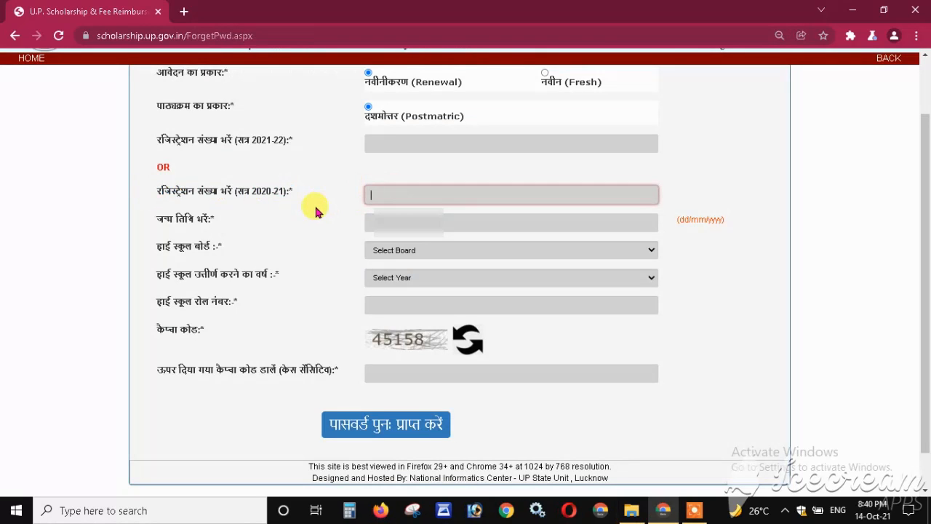
key("ctrl+v")
left_click(320, 209)
left_click_drag(459, 207, 312, 218)
left_click(310, 217)
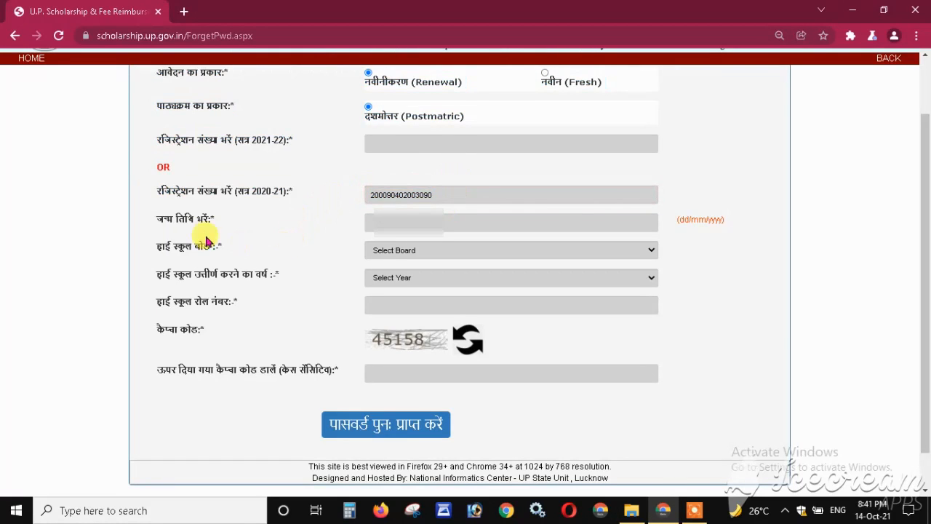
left_click(396, 222)
type("01/07")
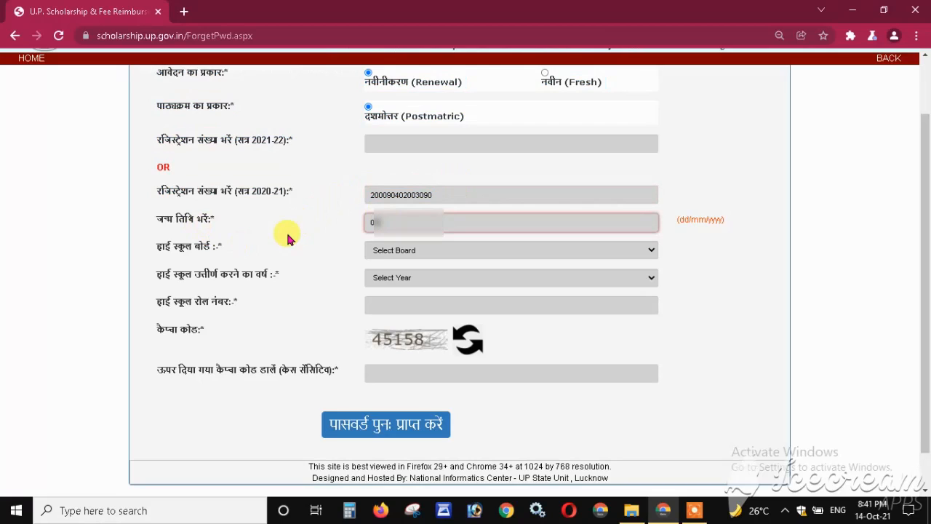
type("/2003")
left_click(286, 230)
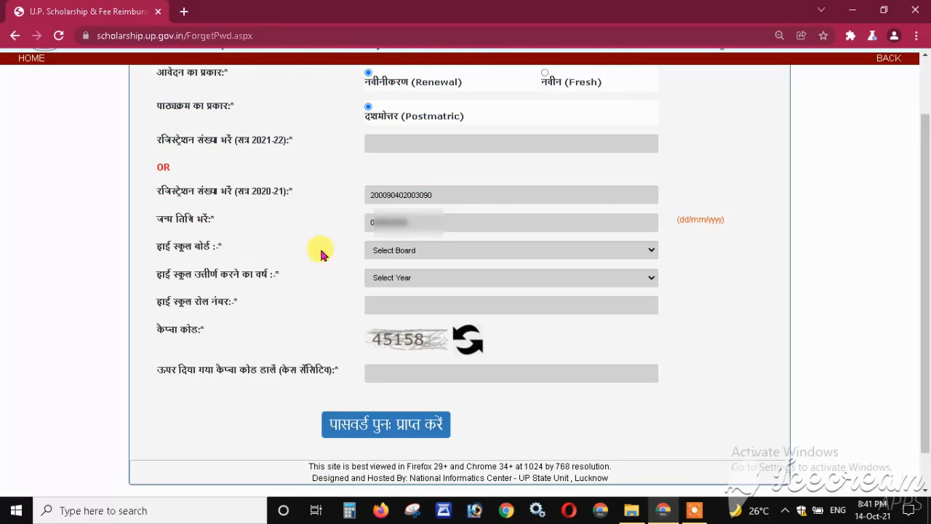
- Choose UP BOARD as the high school board and 2018 as the passing year
left_click(402, 251)
left_click(372, 273)
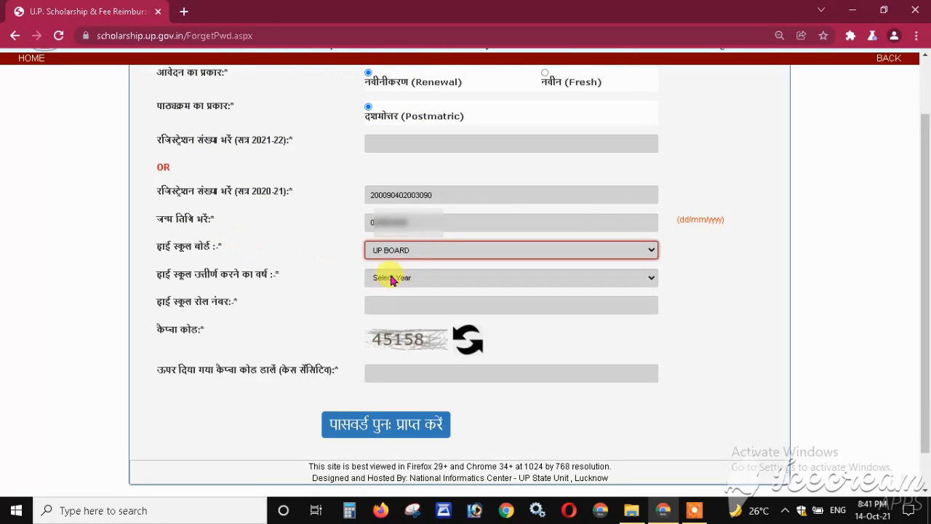
left_click(401, 281)
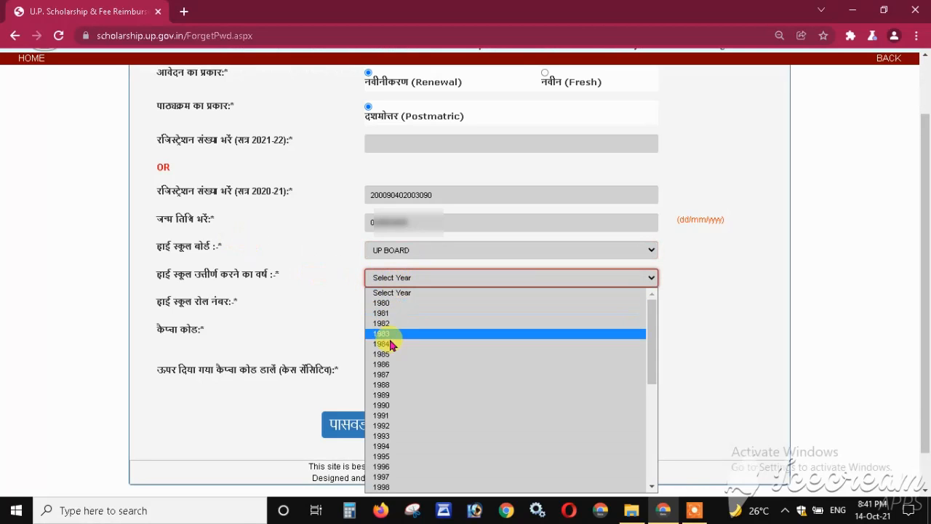
scroll(421, 339, "down", 3)
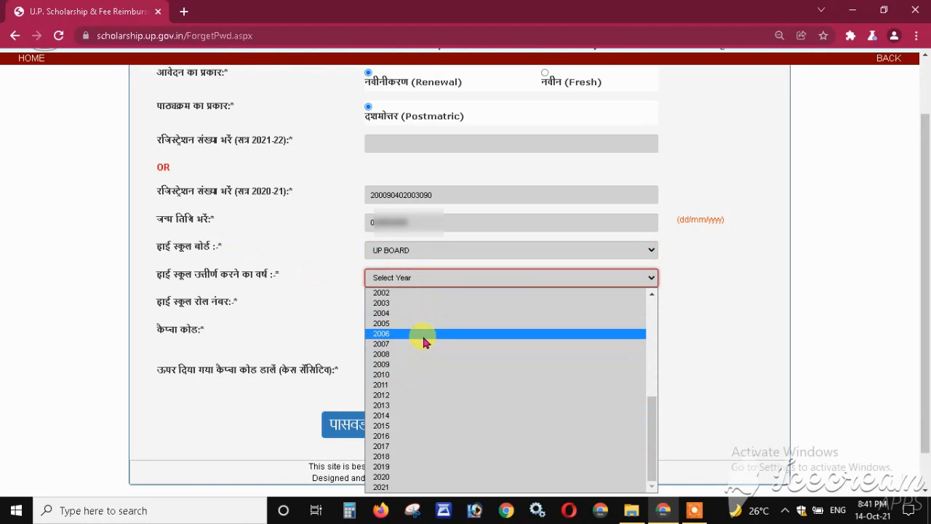
left_click(393, 455)
- Fill in the high school roll number and captcha, then request the password recovery slip
left_click(381, 306)
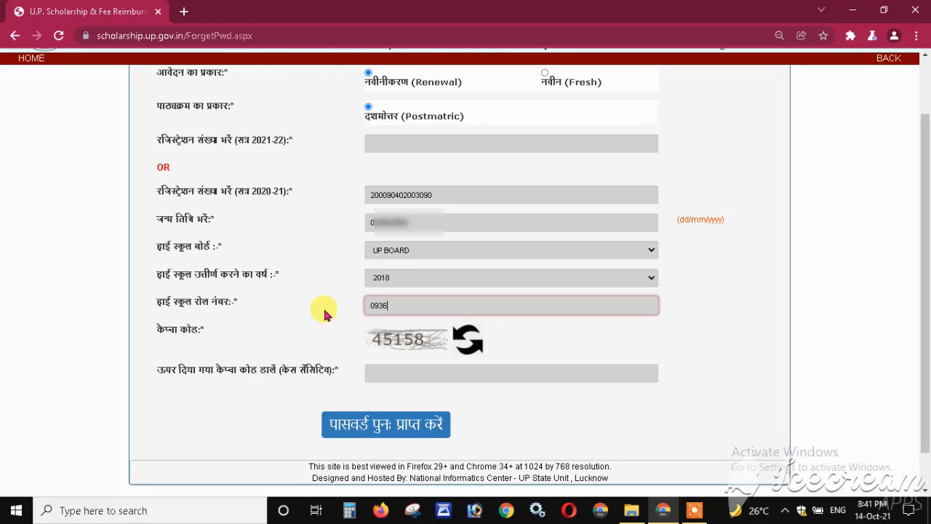
left_click(393, 372)
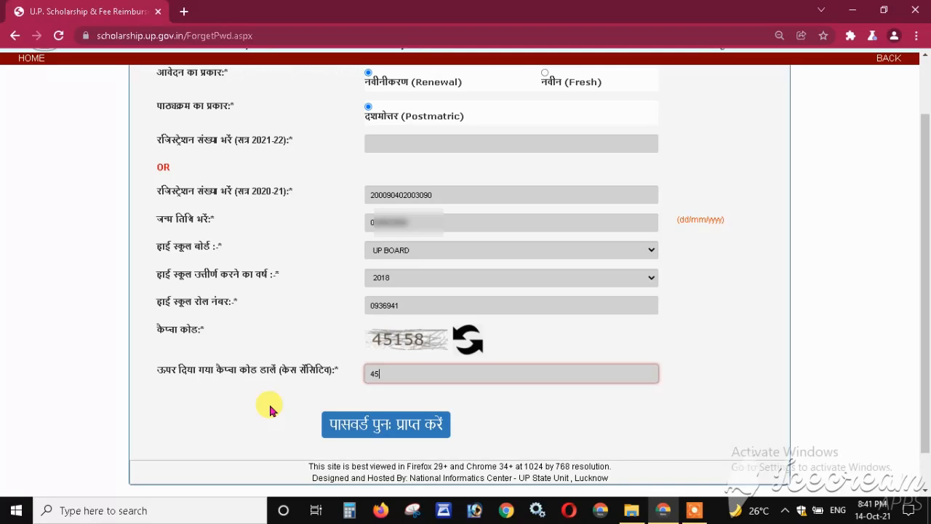
left_click(270, 411)
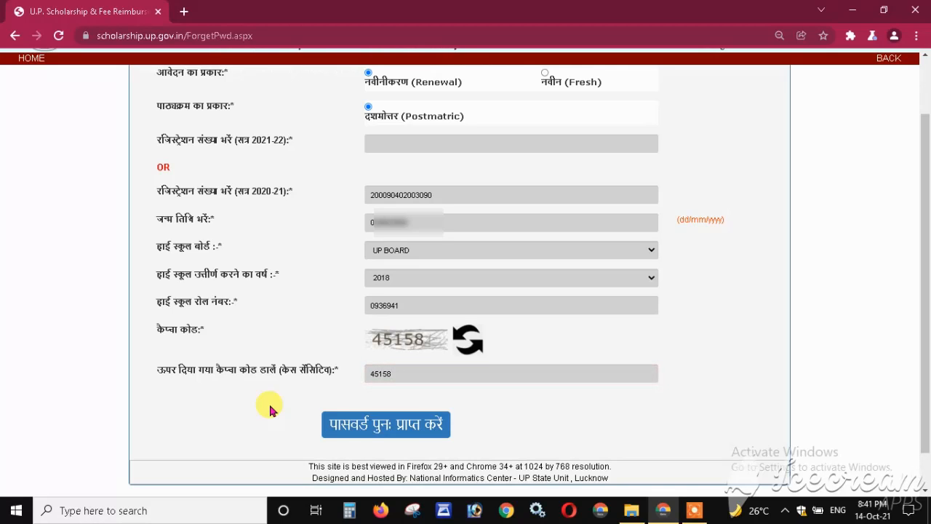
left_click(368, 436)
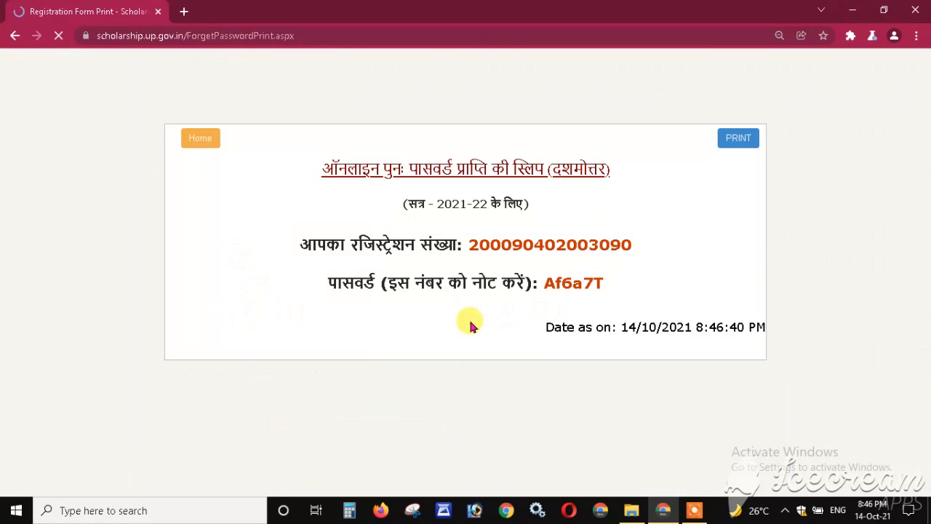
- Select the registration number and recovered password on the recovery slip to note them
left_click_drag(467, 243, 651, 246)
left_click(573, 291)
left_click_drag(534, 280, 643, 293)
left_click(376, 314)
left_click_drag(327, 283, 630, 283)
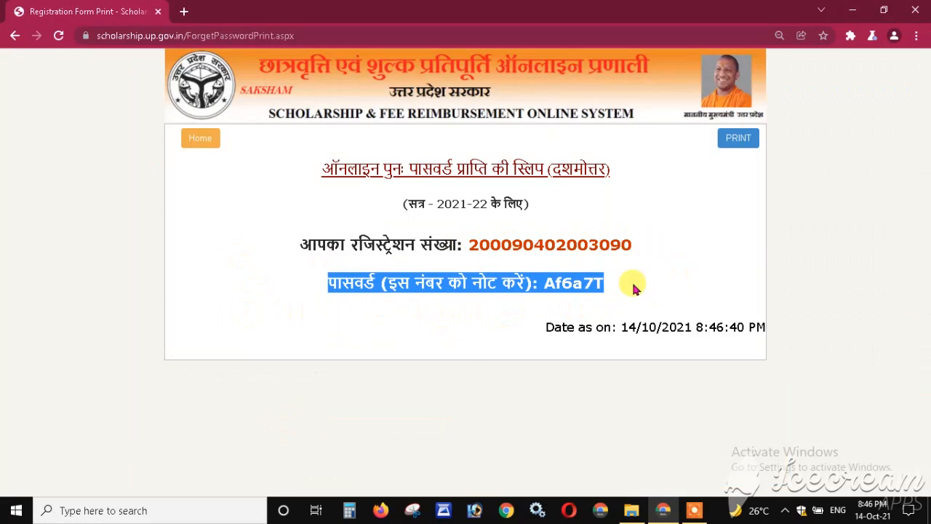
left_click(494, 314)
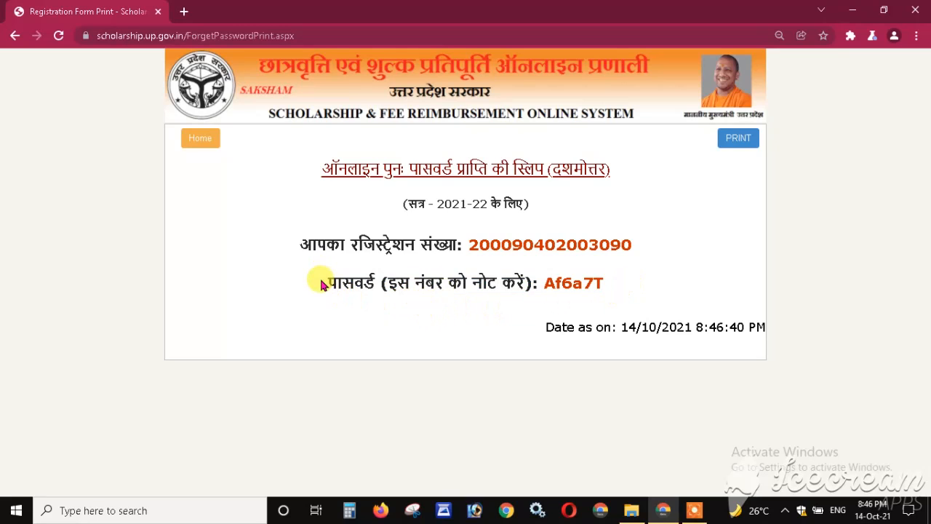
left_click_drag(326, 283, 624, 278)
left_click(472, 322)
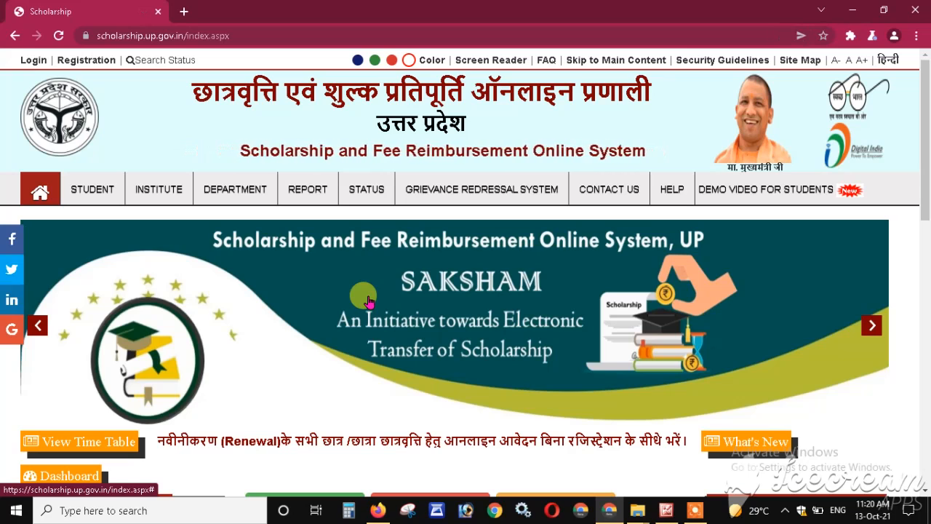
- Open the Postmatric Other Than Inter renewal student login page
mouse_move(91, 199)
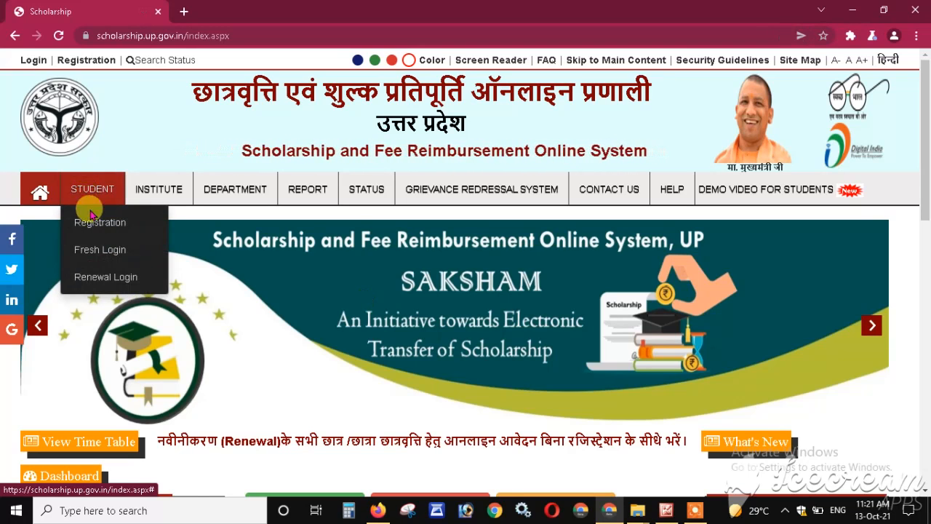
mouse_move(83, 275)
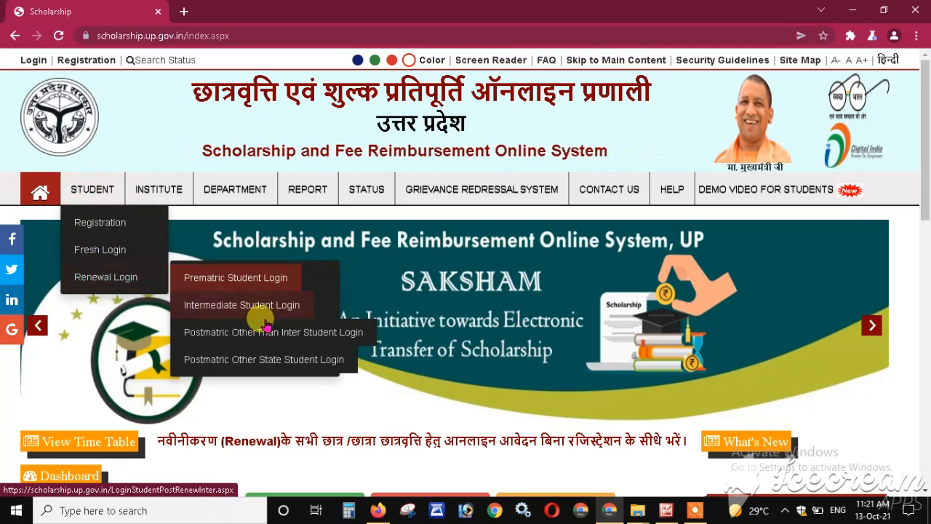
left_click(341, 342)
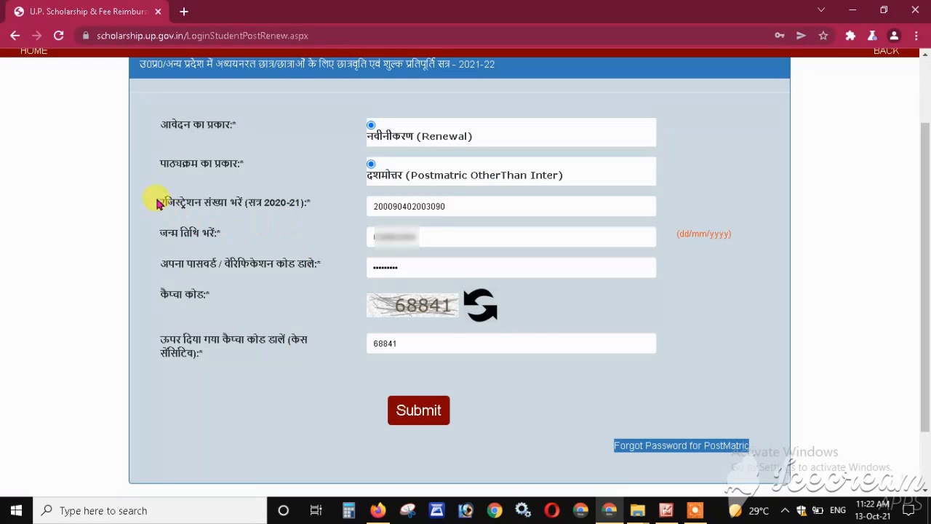
- Check the prefilled registration number, date of birth, password and captcha, then submit the login
left_click_drag(157, 202, 287, 218)
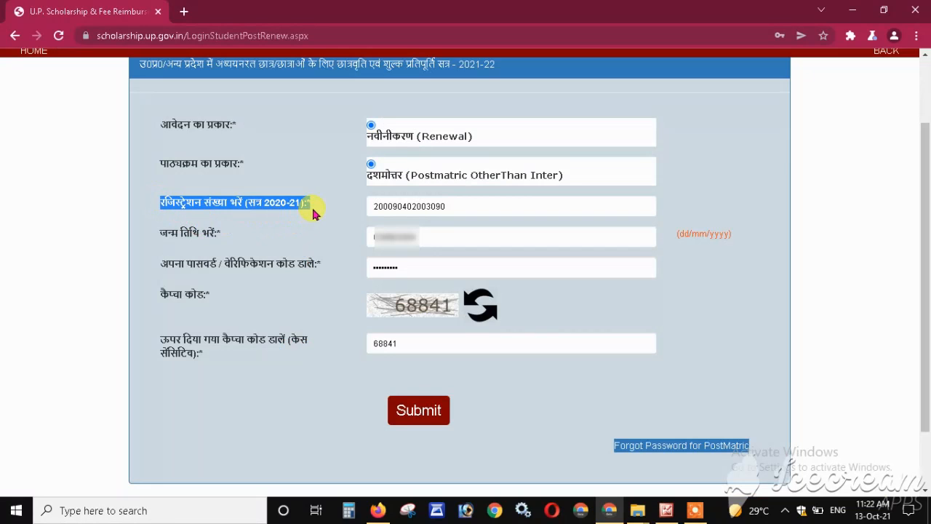
left_click(312, 211)
left_click_drag(158, 202, 314, 205)
left_click(314, 206)
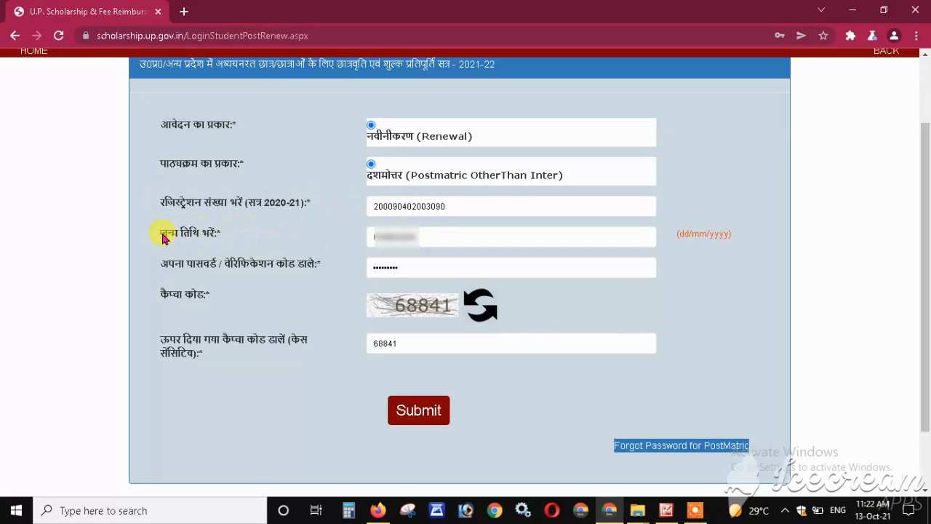
left_click_drag(160, 233, 225, 239)
left_click_drag(162, 263, 325, 266)
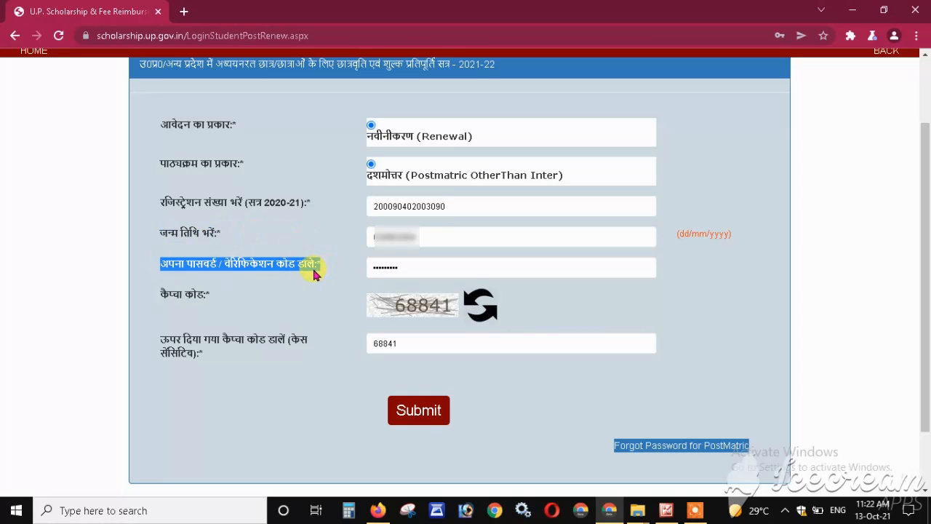
left_click(336, 275)
left_click(400, 344)
left_click(333, 349)
left_click(421, 419)
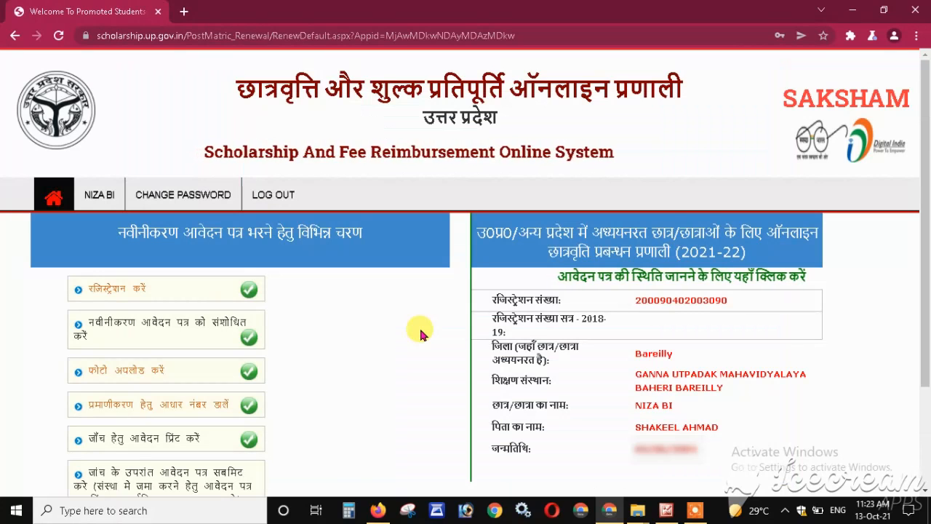
- Open the renewal form for editing and show its गत वर्ष (previous-year) details section
left_click(162, 328)
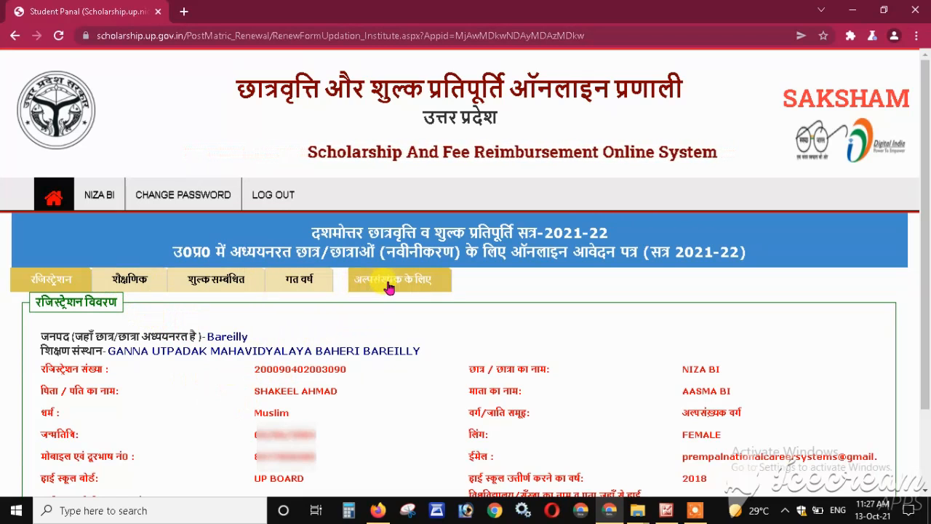
left_click(294, 287)
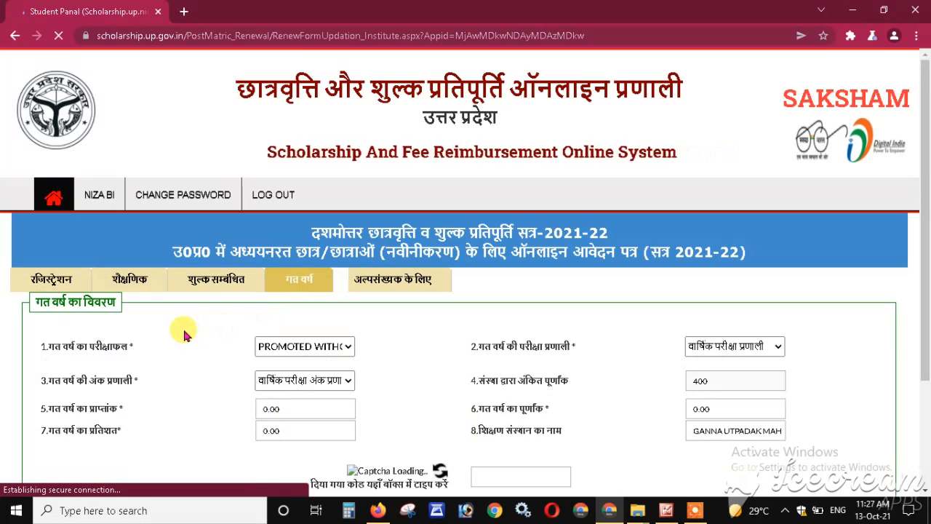
scroll(184, 333, "down", 3)
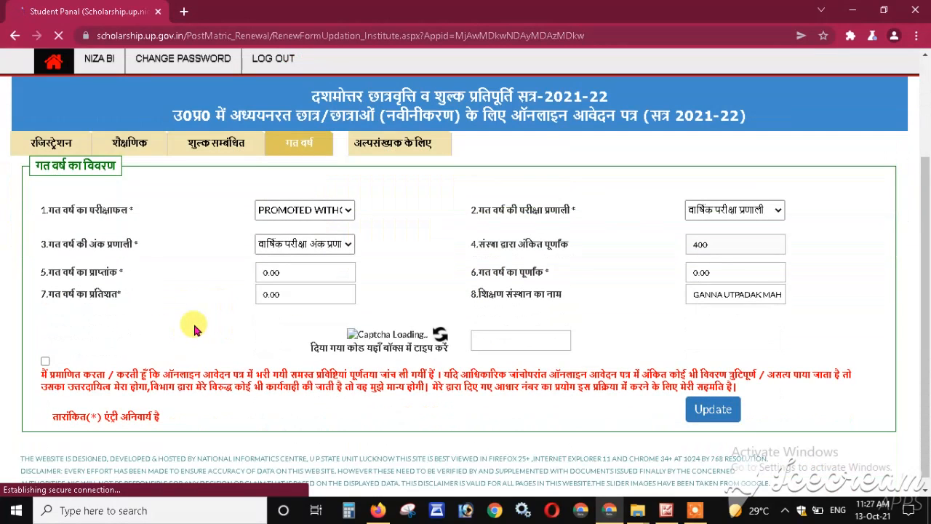
left_click(348, 211)
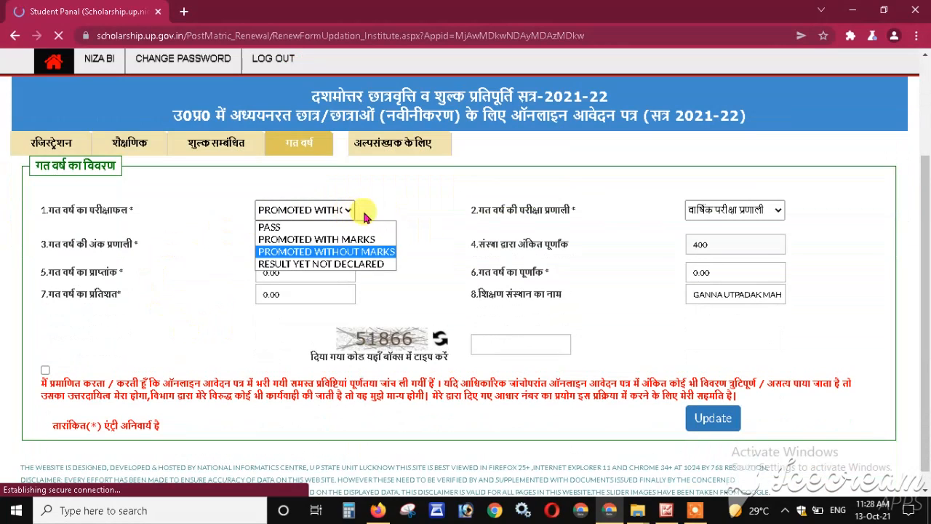
left_click(444, 243)
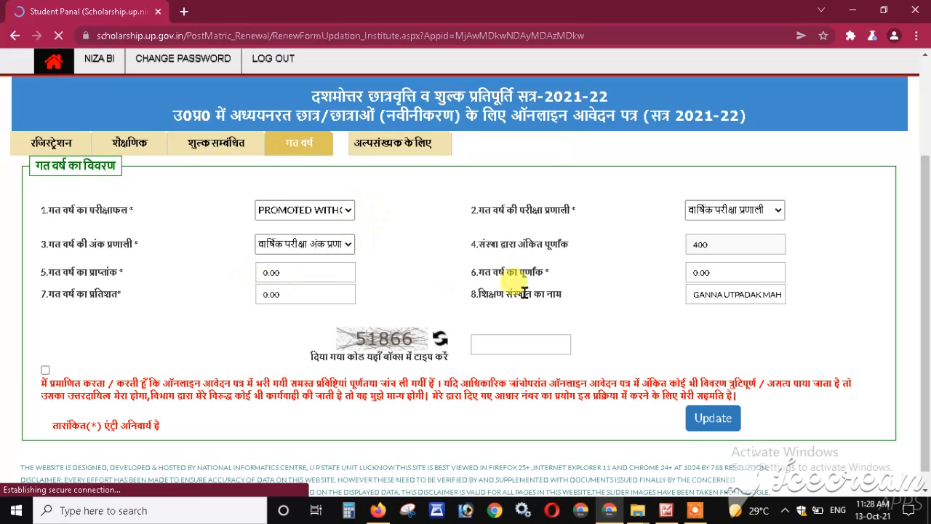
left_click_drag(688, 295, 866, 299)
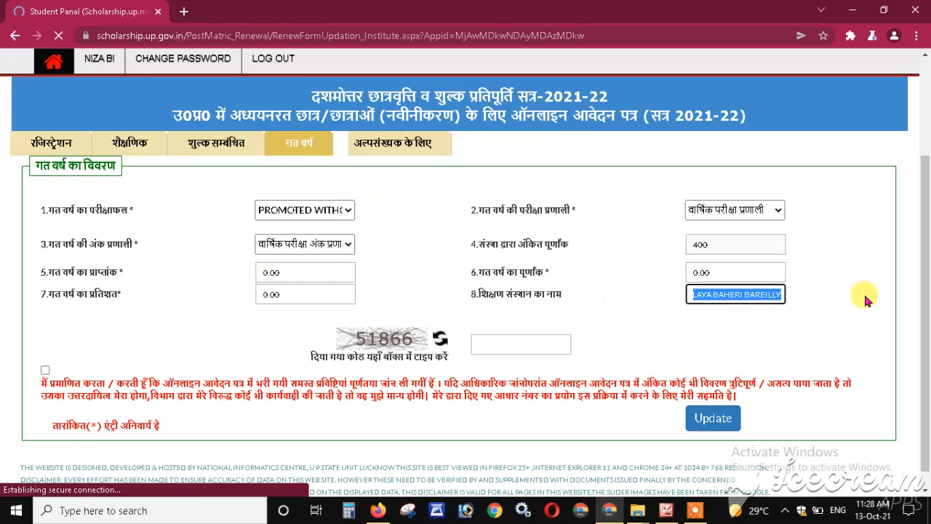
left_click(640, 300)
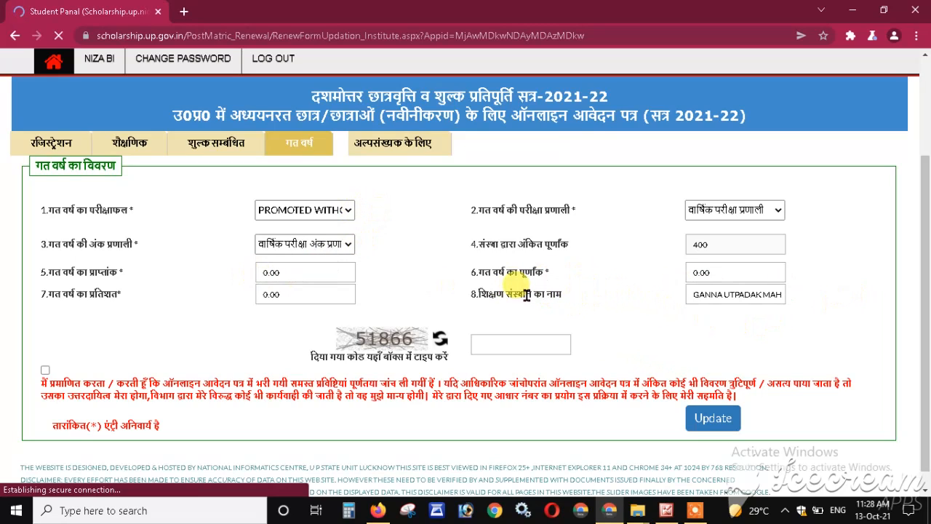
left_click(514, 347)
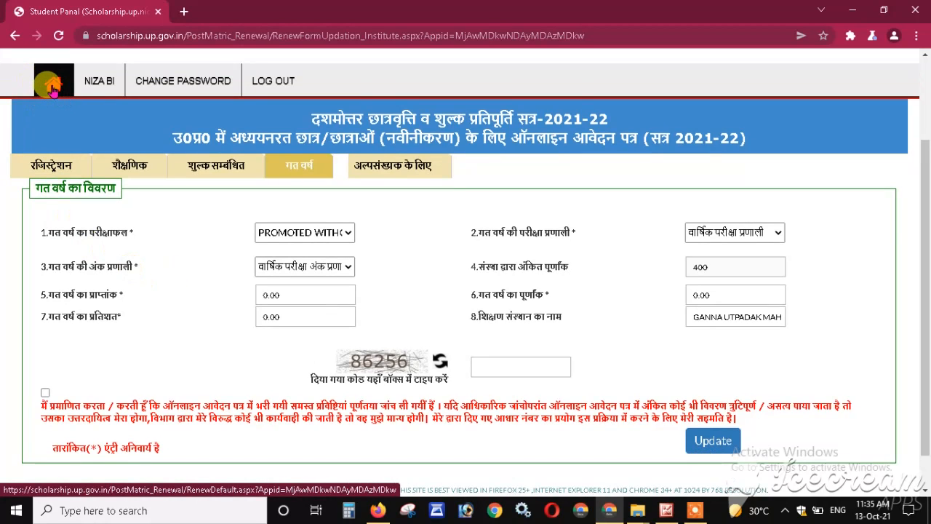
- Use the top-bar home icon to return to the renewal dashboard with five steps ticked
left_click(53, 90)
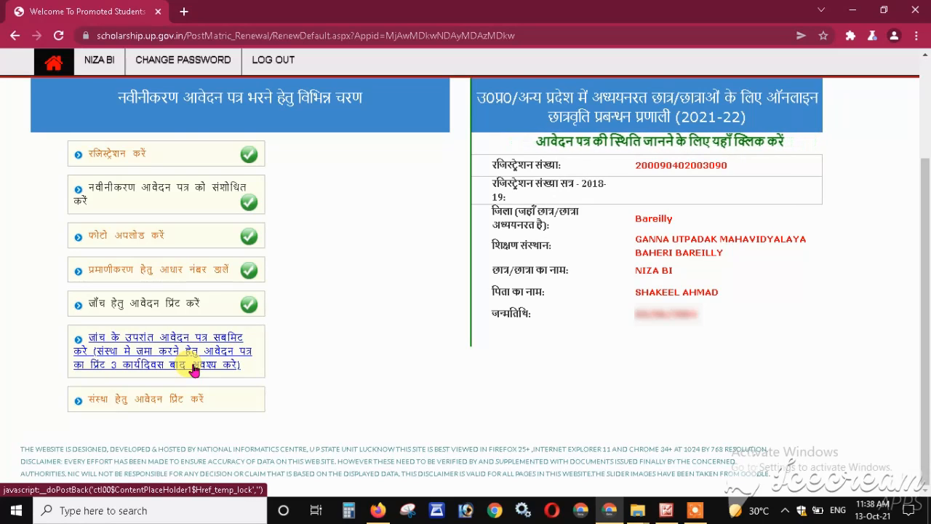
- Final-submit the application for scrutiny, confirm with OK, and read the 3-working-day notice
left_click(195, 370)
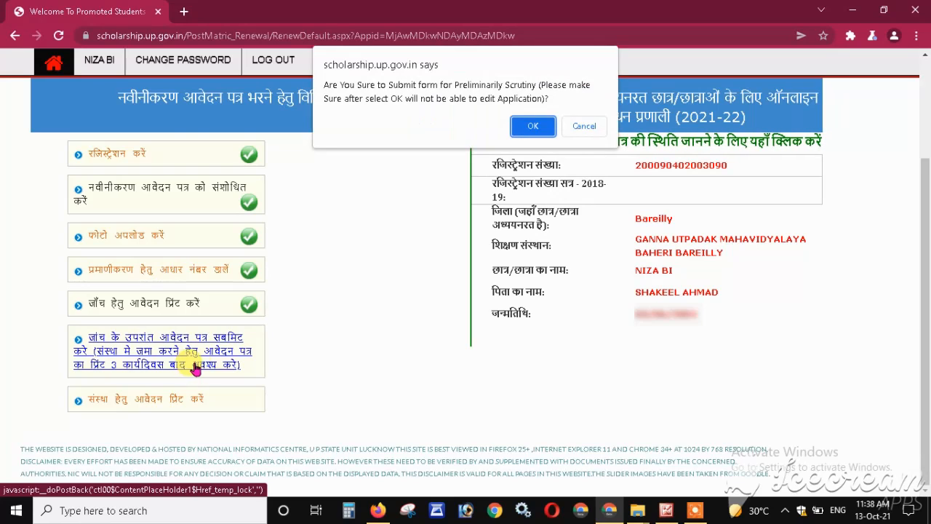
left_click(530, 127)
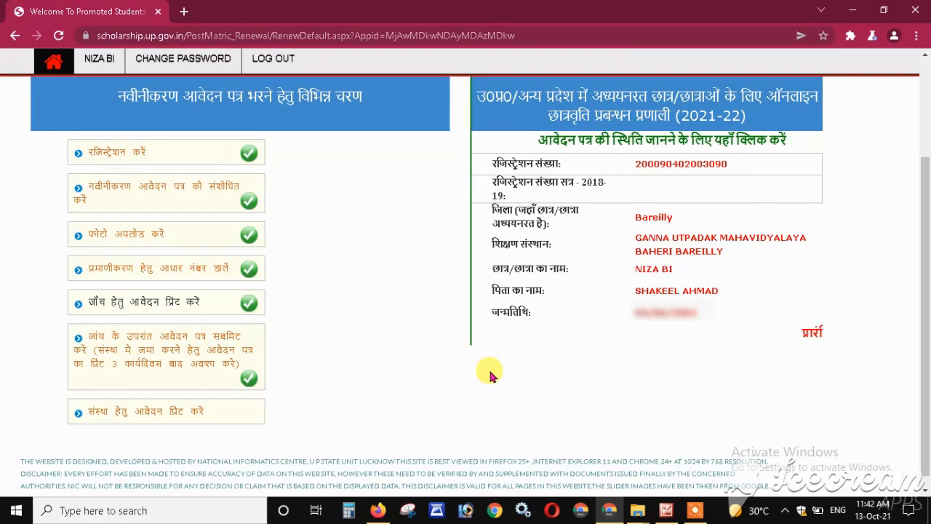
left_click_drag(687, 332, 856, 352)
left_click(691, 350)
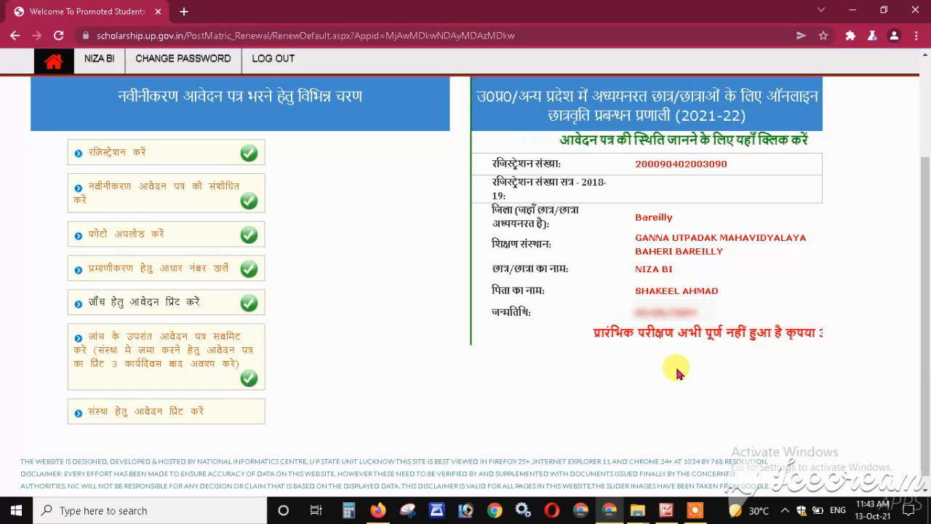
left_click_drag(528, 332, 904, 355)
left_click(662, 362)
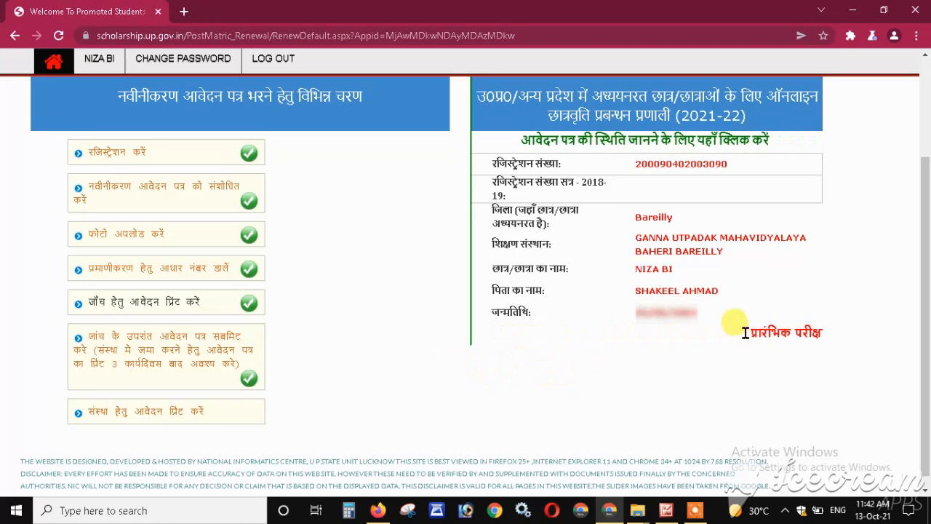
left_click_drag(821, 351, 637, 352)
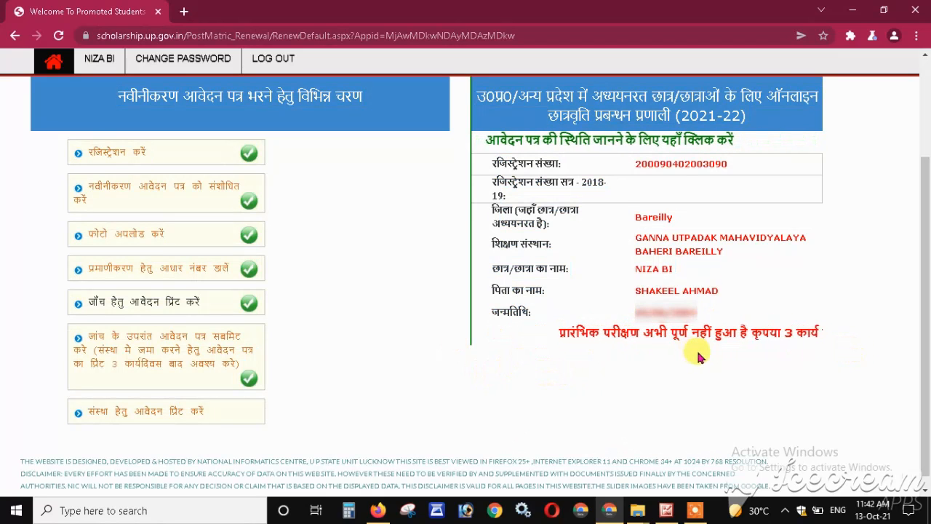